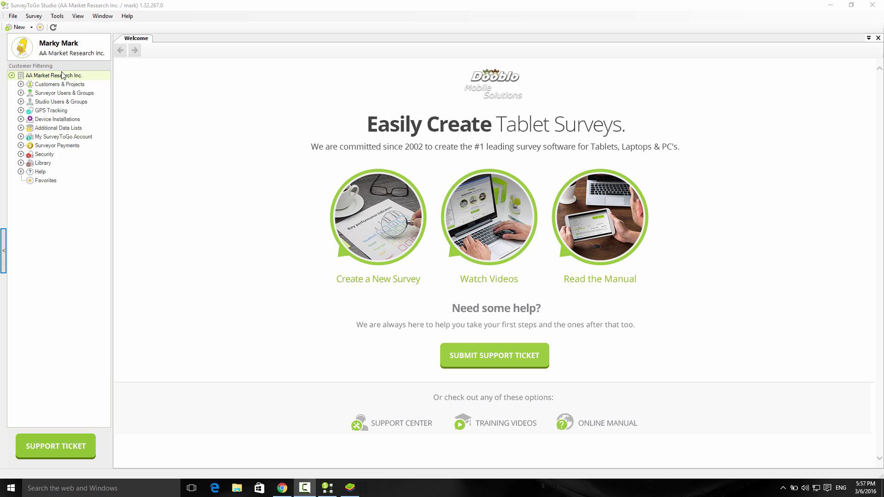
Start a new survey and choose Demo Customer as its customer.
{"action": "left_click", "coordinate": [32, 29]}
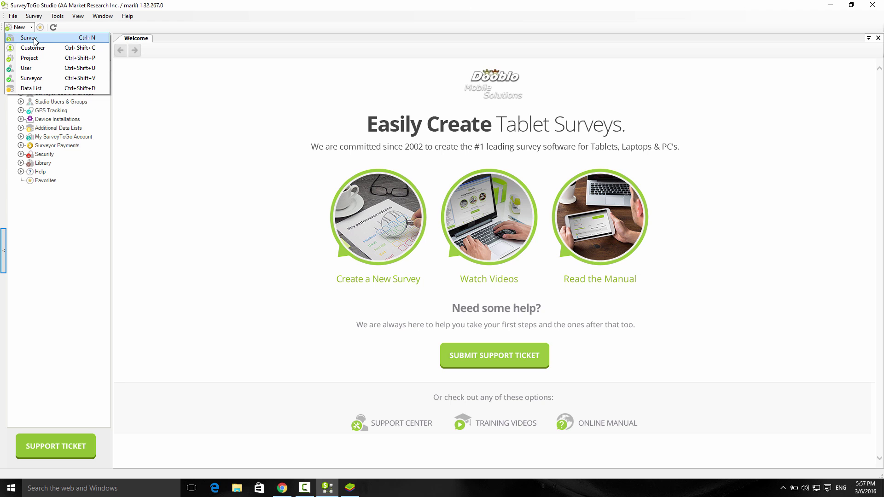
{"action": "left_click", "coordinate": [35, 40]}
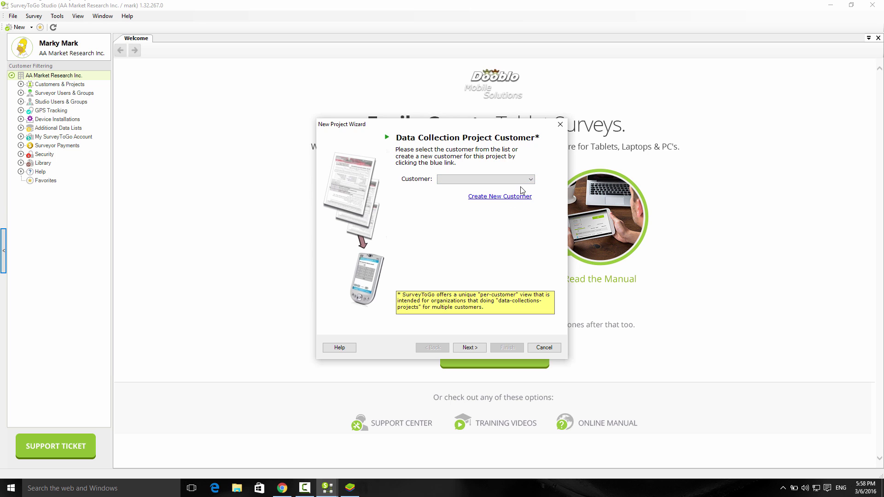
{"action": "left_click", "coordinate": [531, 182]}
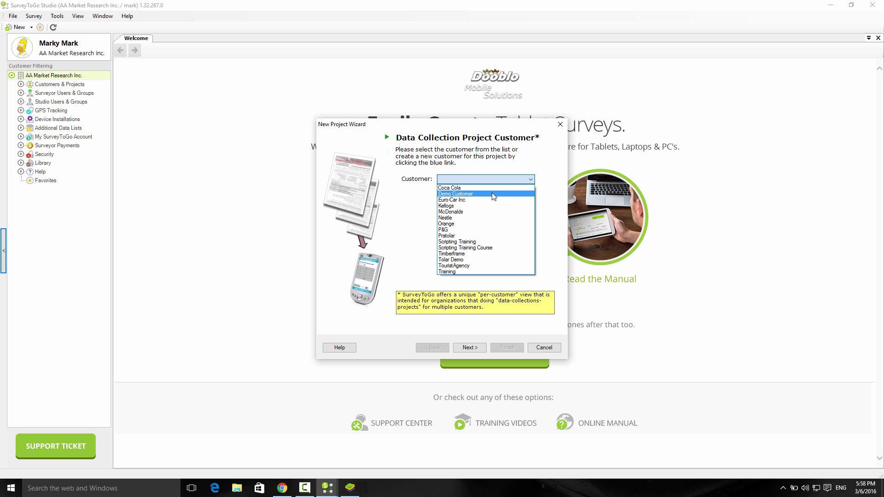
{"action": "left_click", "coordinate": [494, 195]}
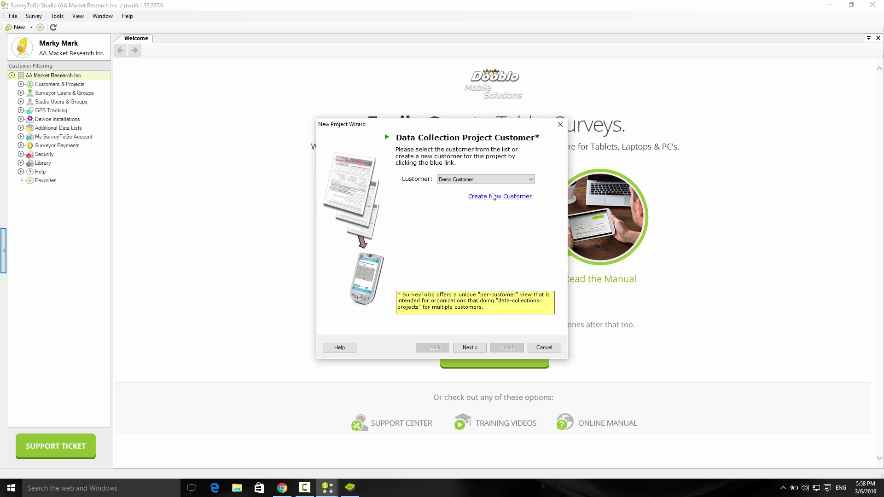
{"action": "left_click", "coordinate": [477, 350]}
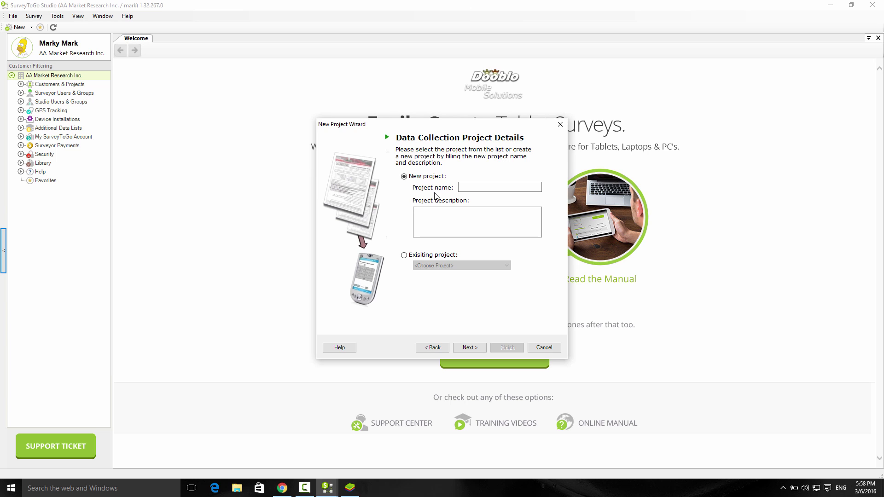
Use the existing Project Smokers, name the survey 'Color Survey', and finish the wizard.
{"action": "left_click", "coordinate": [405, 256]}
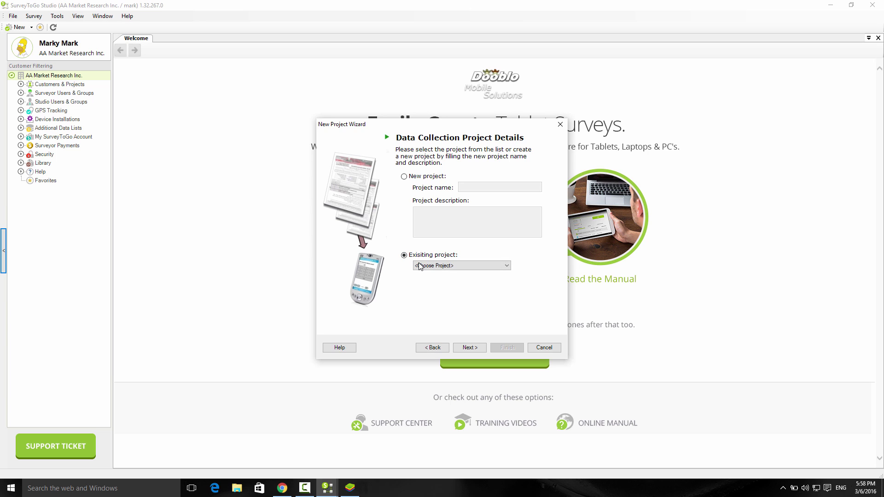
{"action": "left_click", "coordinate": [421, 267]}
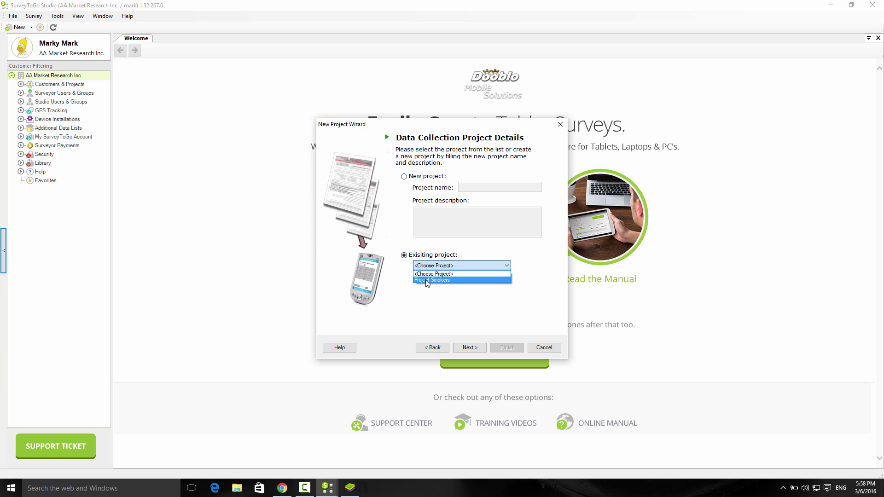
{"action": "left_click", "coordinate": [427, 281]}
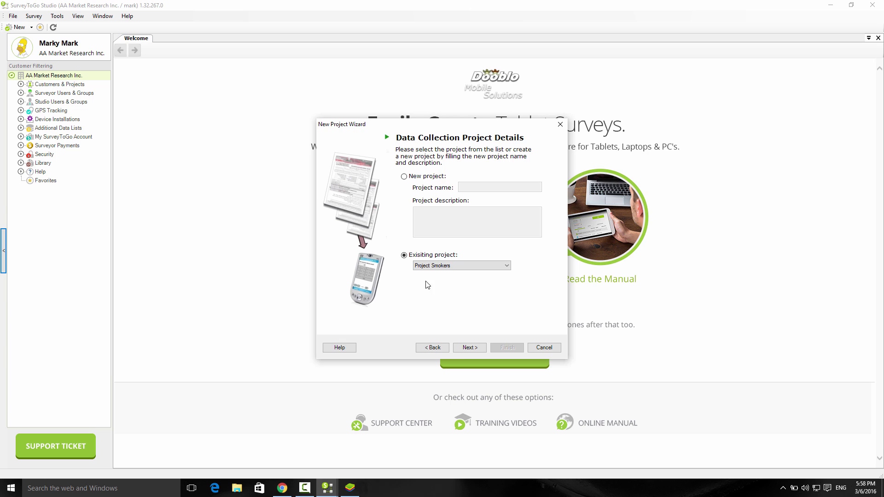
{"action": "left_click", "coordinate": [463, 349]}
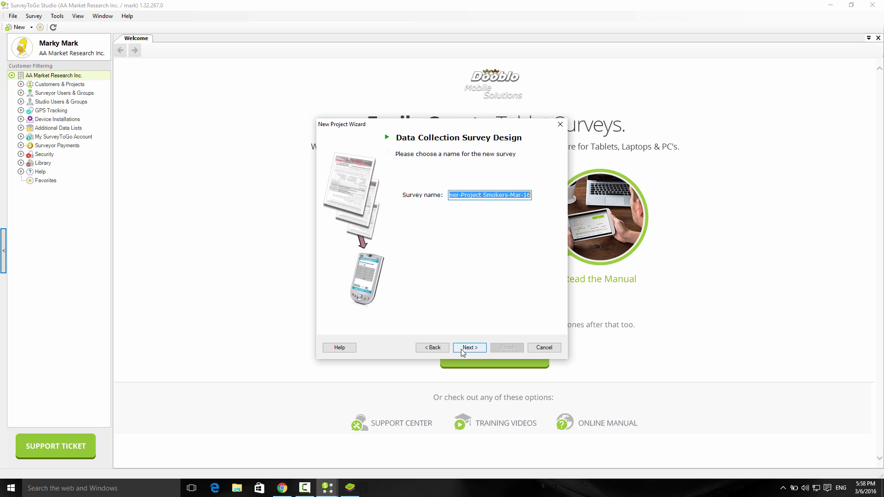
{"action": "type", "text": "Colo"}
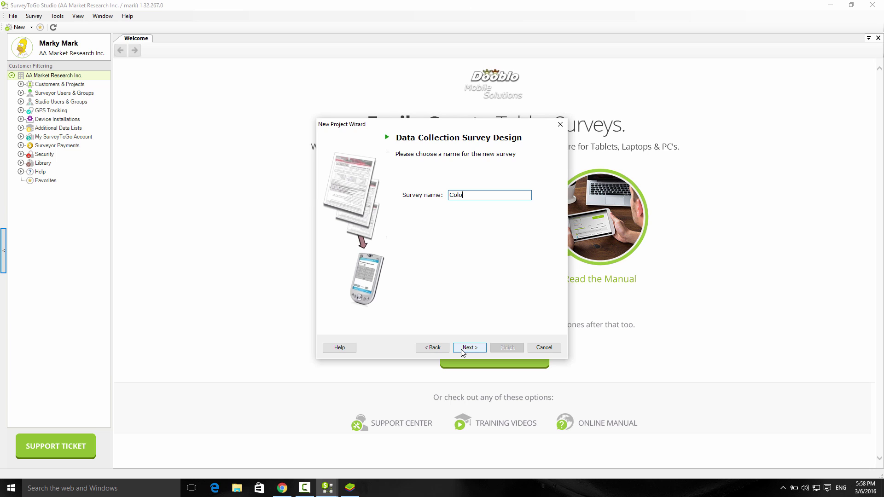
{"action": "type", "text": "r Survey"}
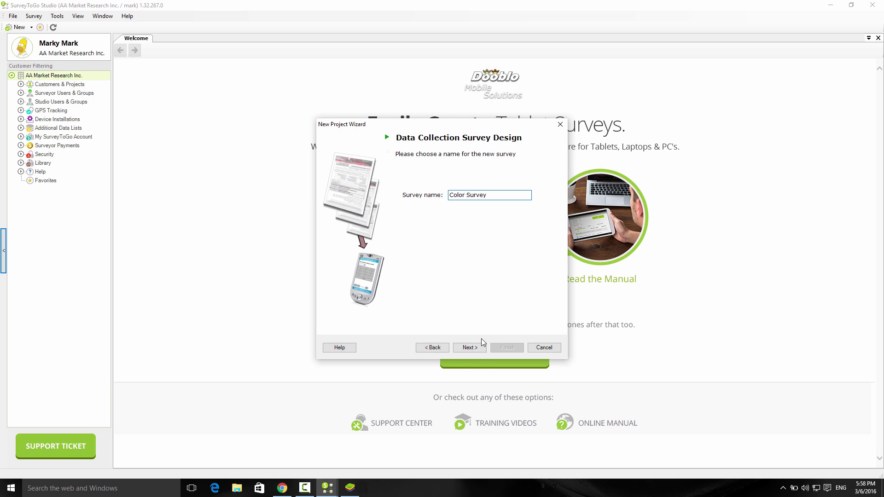
{"action": "left_click", "coordinate": [475, 350]}
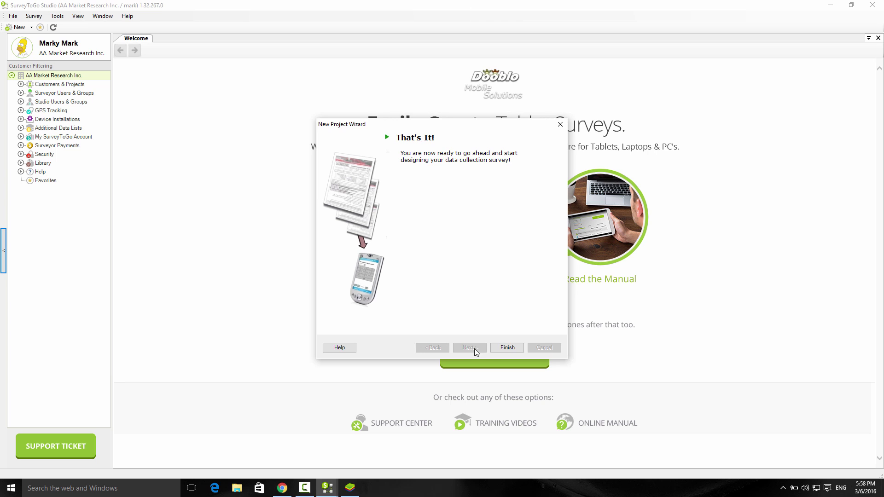
{"action": "left_click", "coordinate": [499, 349]}
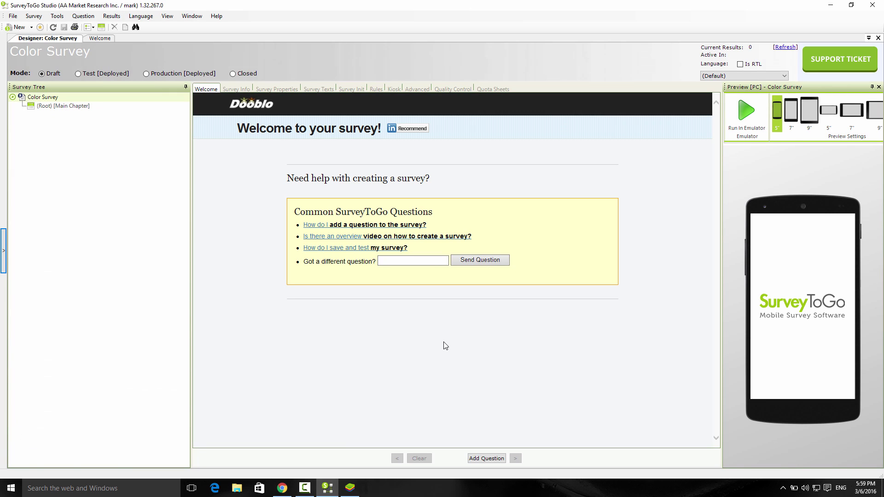
Browse Demo Customer > Project Smokers > Draft surveys in the Customer Filtering tree, then hide it.
{"action": "left_click", "coordinate": [6, 252]}
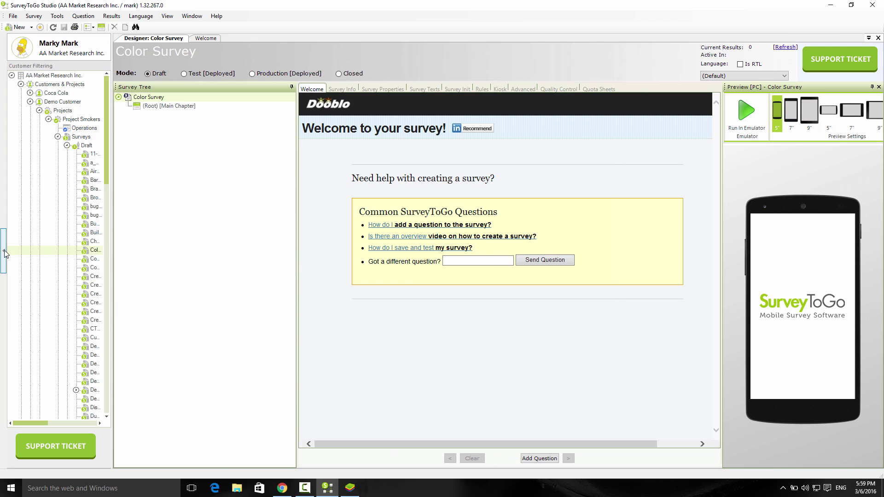
{"action": "left_click", "coordinate": [66, 145]}
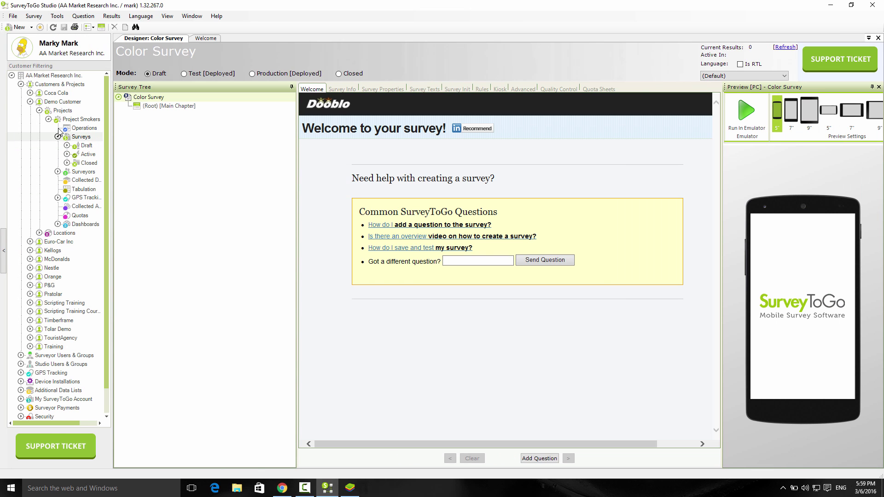
{"action": "left_click", "coordinate": [51, 86]}
{"action": "left_click", "coordinate": [51, 103]}
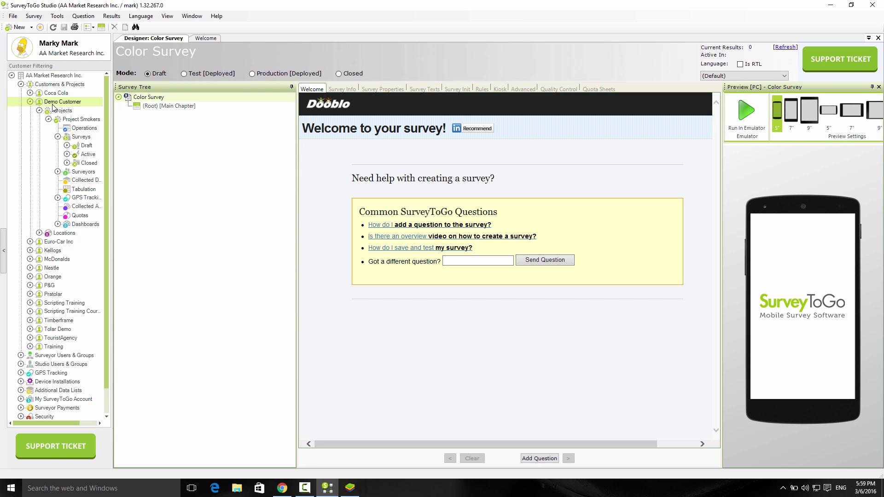
{"action": "left_click", "coordinate": [65, 120]}
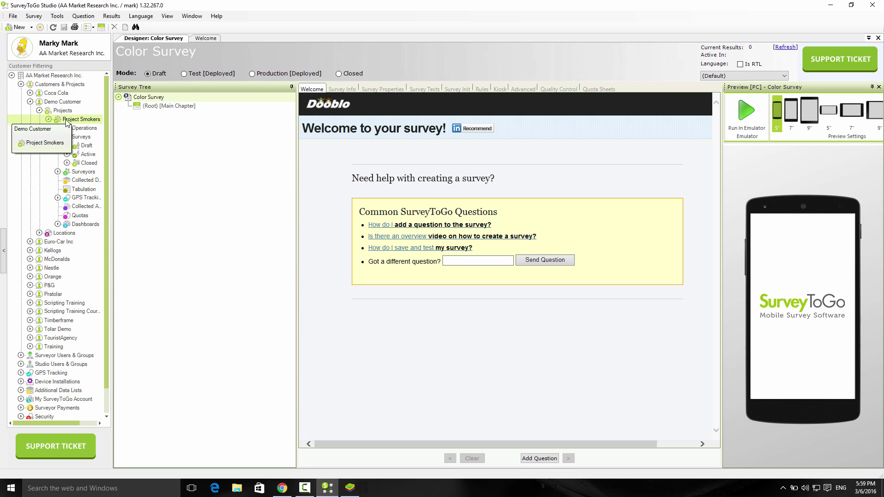
{"action": "left_click", "coordinate": [79, 147]}
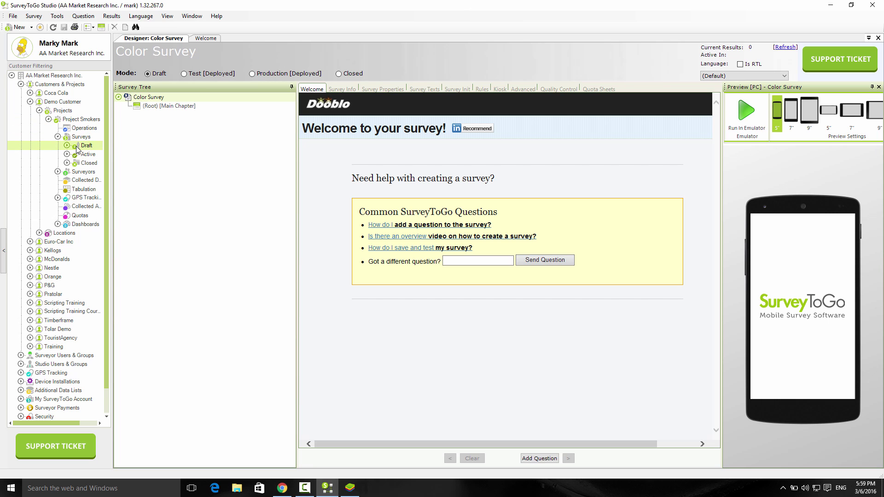
{"action": "left_click", "coordinate": [4, 251]}
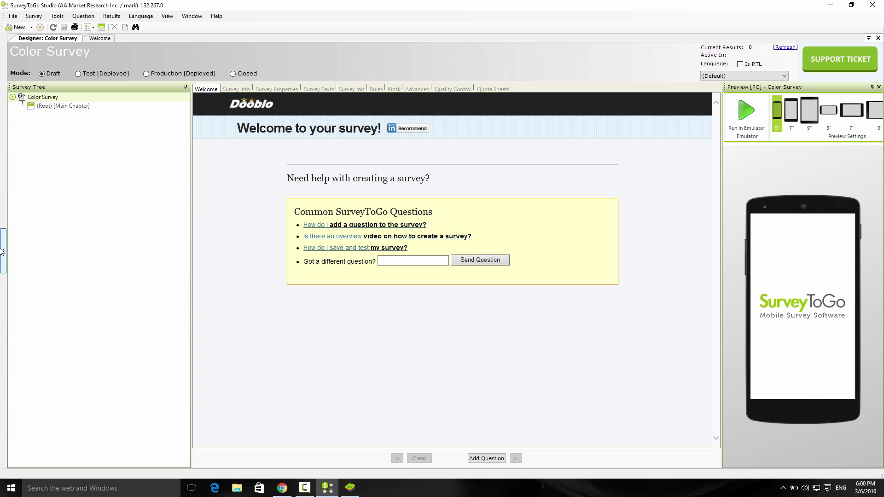
Add an open-ended question 'What is your name?' under the Main Chapter.
{"action": "left_click", "coordinate": [65, 106]}
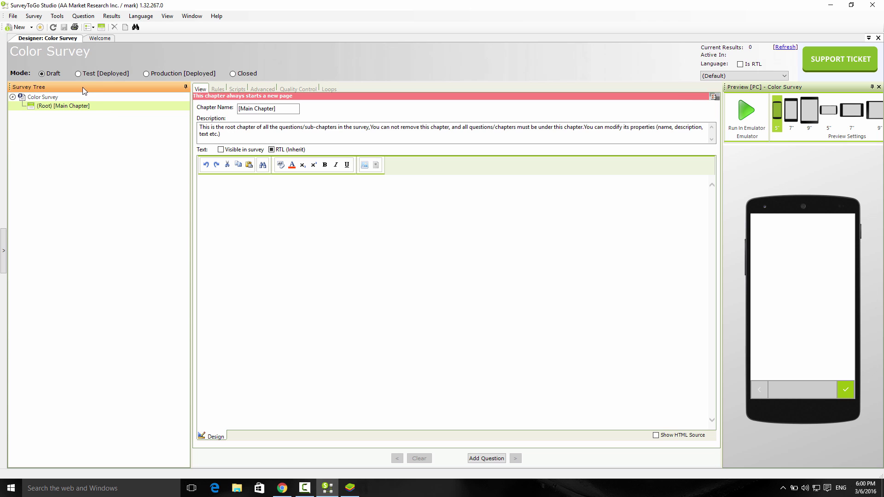
{"action": "left_click", "coordinate": [86, 17]}
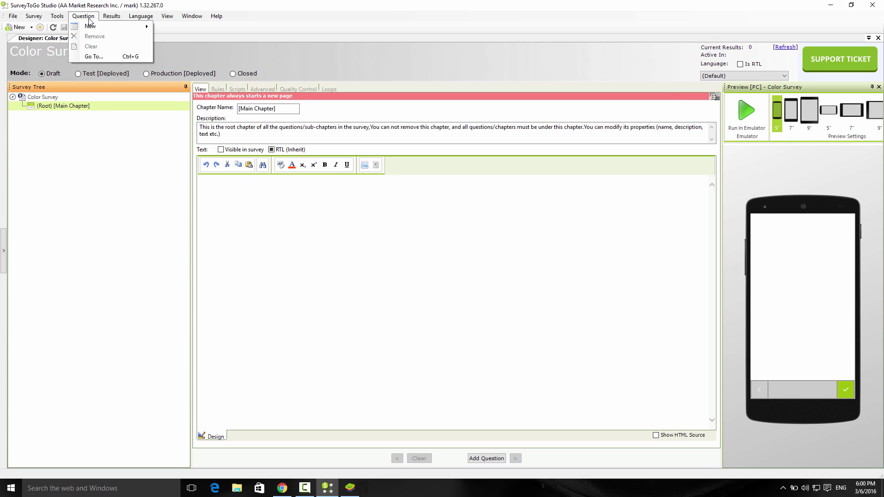
{"action": "mouse_move", "coordinate": [90, 26]}
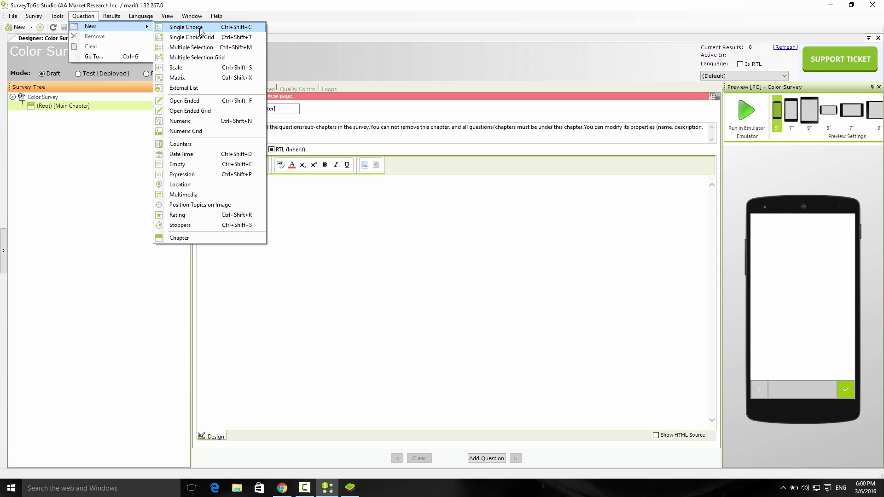
{"action": "left_click", "coordinate": [206, 103]}
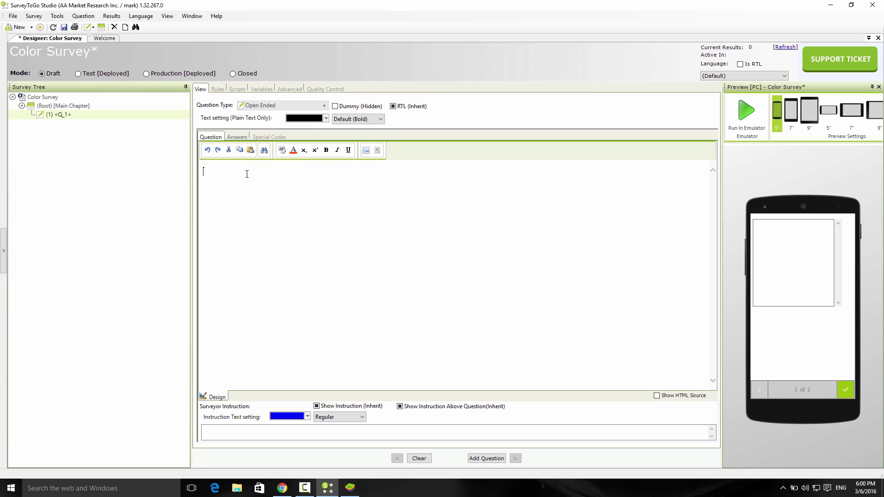
{"action": "type", "text": "What is your name?"}
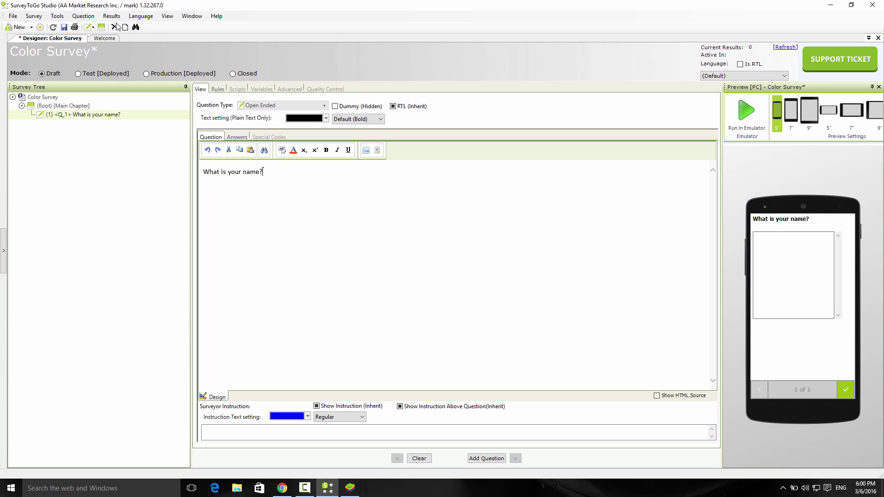
{"action": "left_click", "coordinate": [83, 16]}
Add a single-choice question 'Which color is your favorite color?'.
{"action": "mouse_move", "coordinate": [91, 26]}
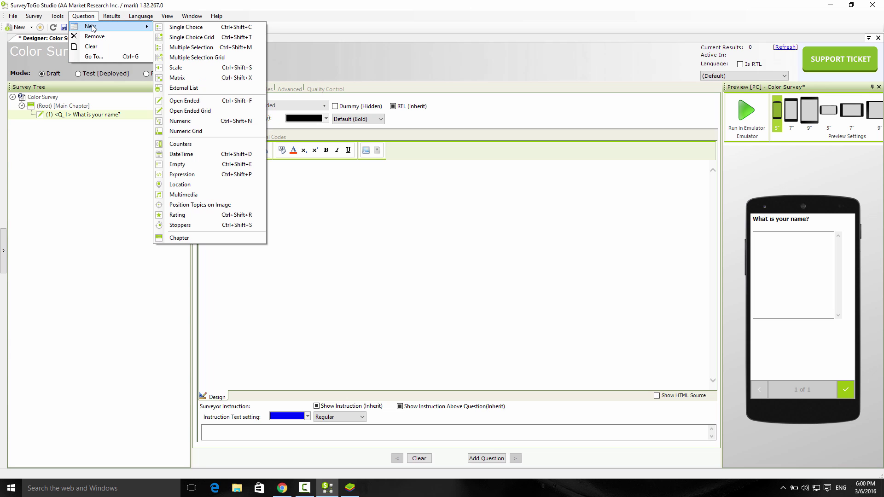
{"action": "left_click", "coordinate": [193, 27]}
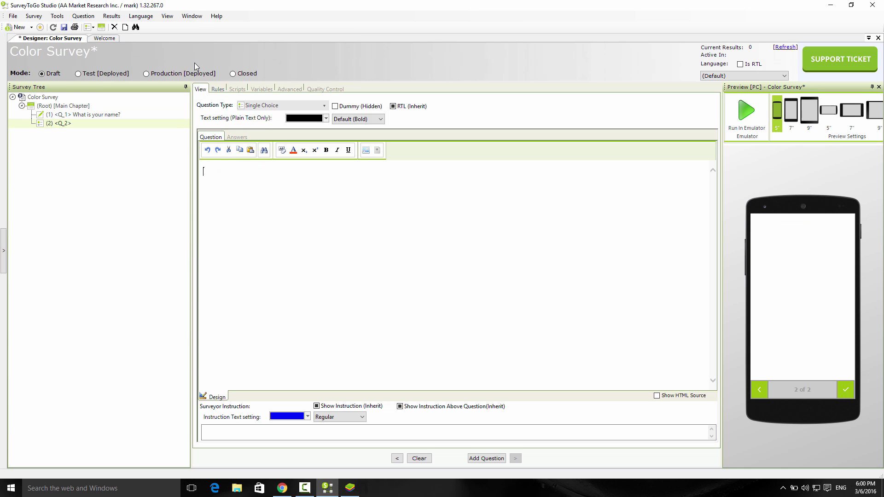
{"action": "type", "text": "Which color is your fa"}
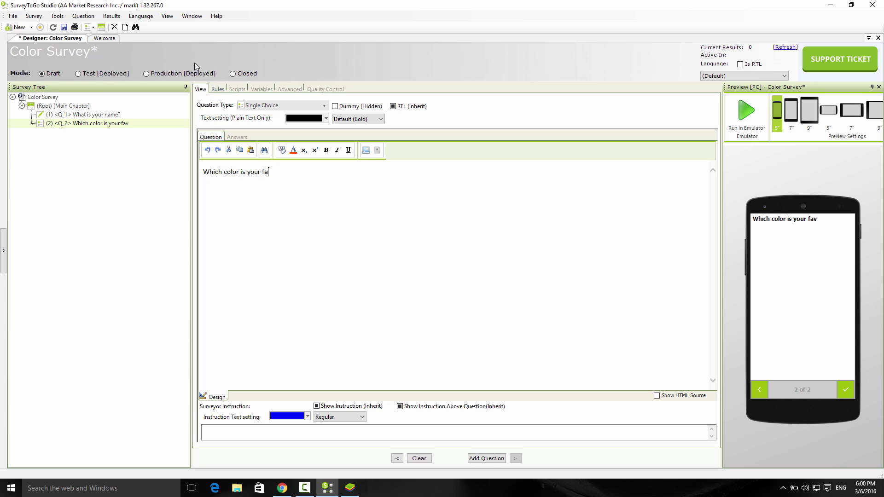
{"action": "type", "text": "vorite color?"}
Enter the answer choices Red, Green, Blue and White.
{"action": "left_click", "coordinate": [236, 136]}
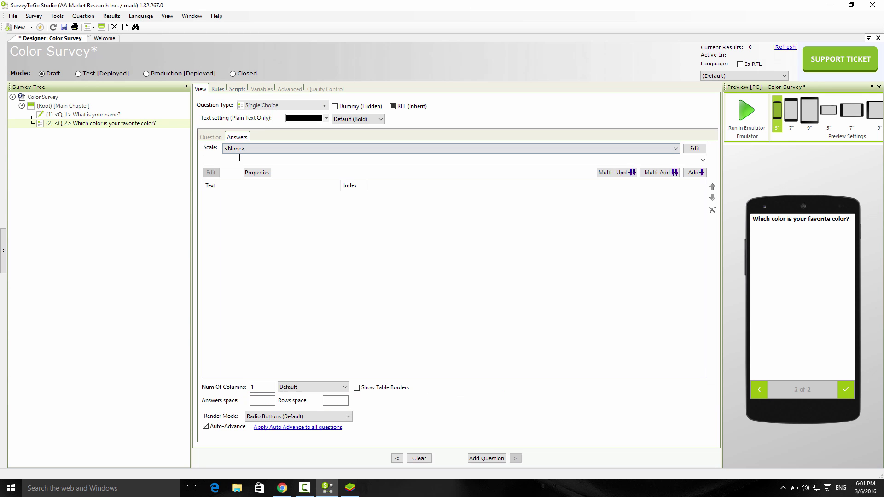
{"action": "left_click", "coordinate": [240, 160]}
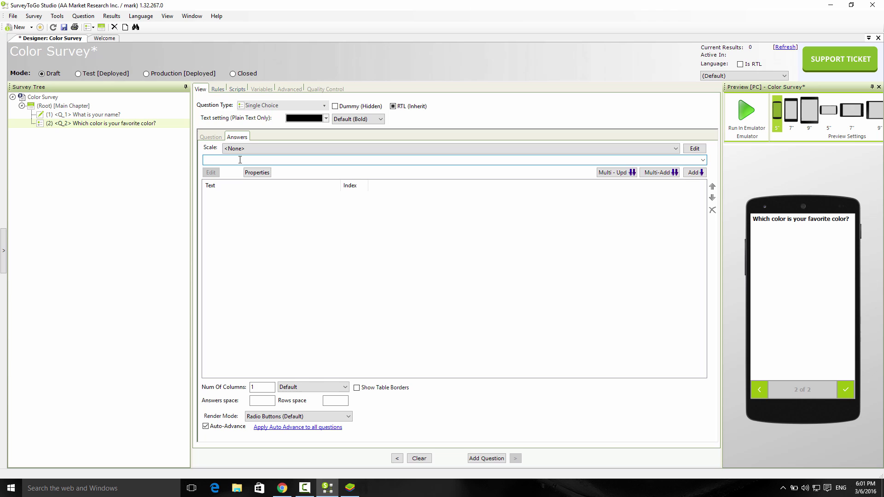
{"action": "type", "text": "Red"}
{"action": "key", "text": "Return"}
{"action": "type", "text": "G"}
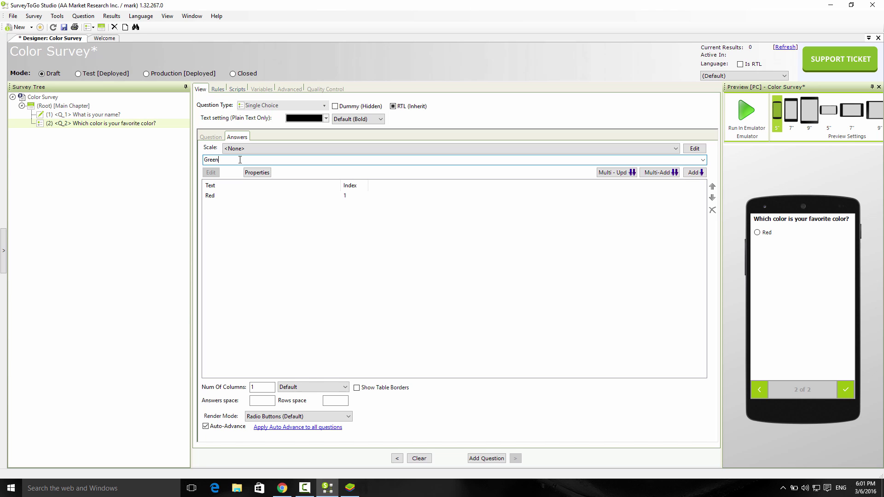
{"action": "type", "text": "reen"}
{"action": "key", "text": "Return"}
{"action": "type", "text": "Blue"}
{"action": "key", "text": "Return"}
{"action": "type", "text": "White"}
{"action": "key", "text": "Return"}
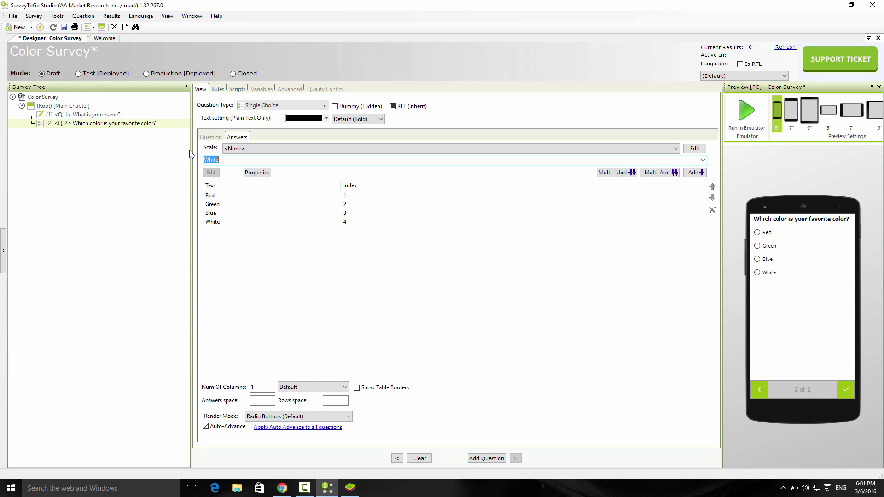
Save the survey and preview it on a 7" portrait tablet with a wider preview panel.
{"action": "left_click", "coordinate": [65, 27]}
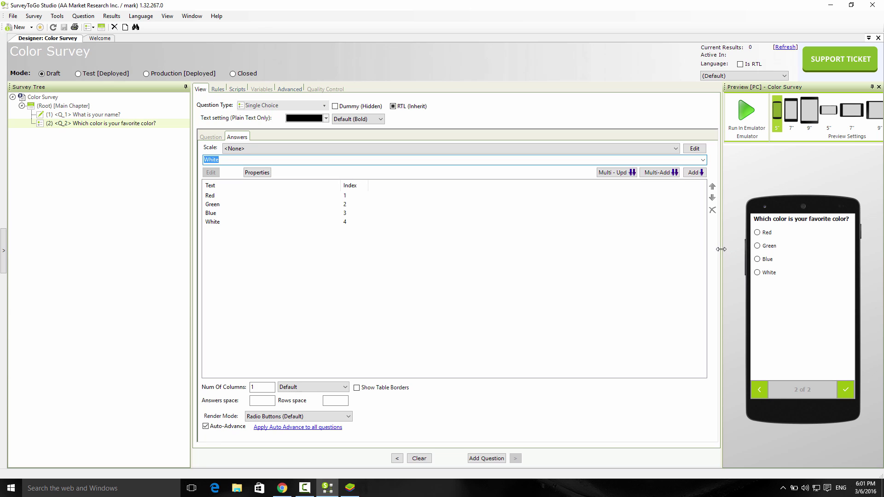
{"action": "left_click_drag", "start_coordinate": [722, 251], "coordinate": [682, 252]}
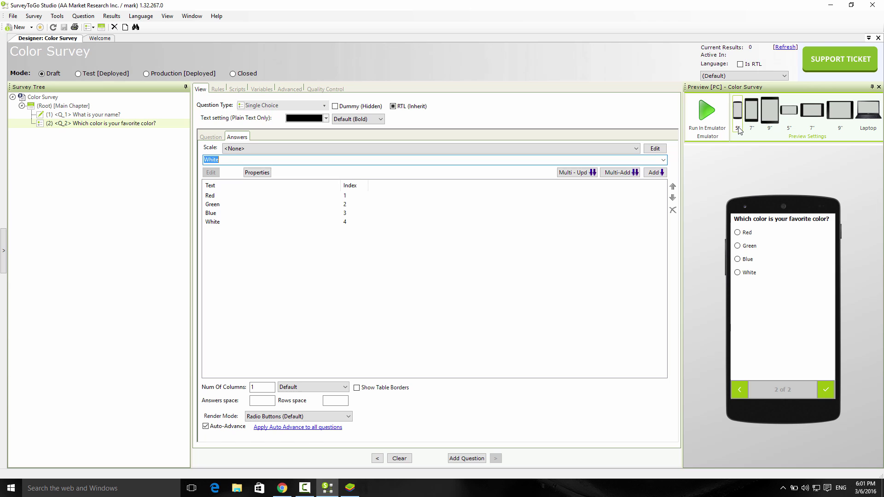
{"action": "left_click", "coordinate": [750, 119]}
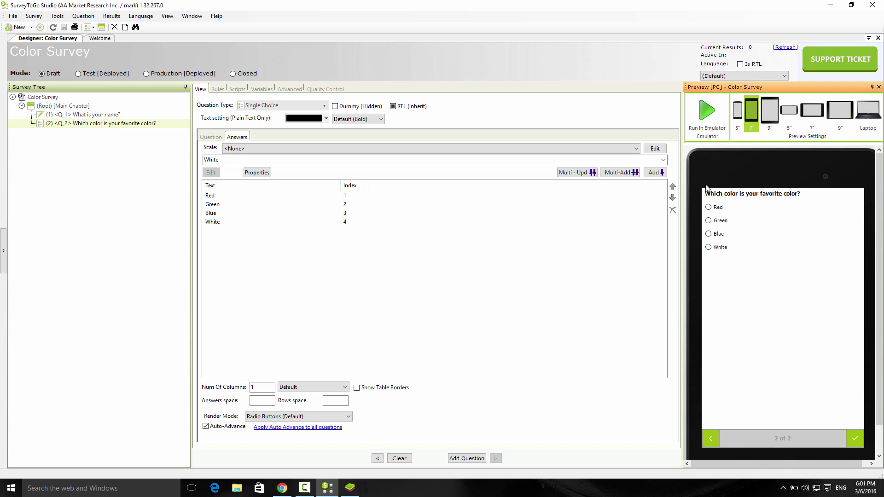
{"action": "left_click_drag", "start_coordinate": [667, 210], "coordinate": [615, 210]}
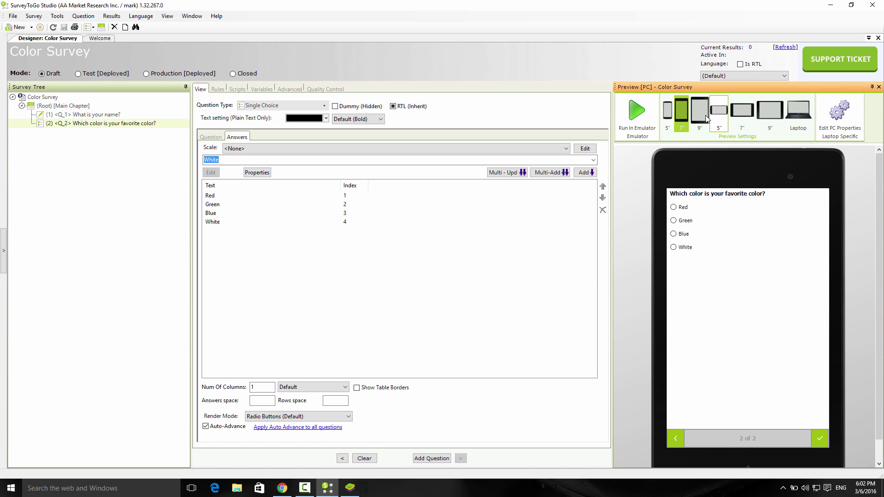
{"action": "left_click", "coordinate": [685, 126]}
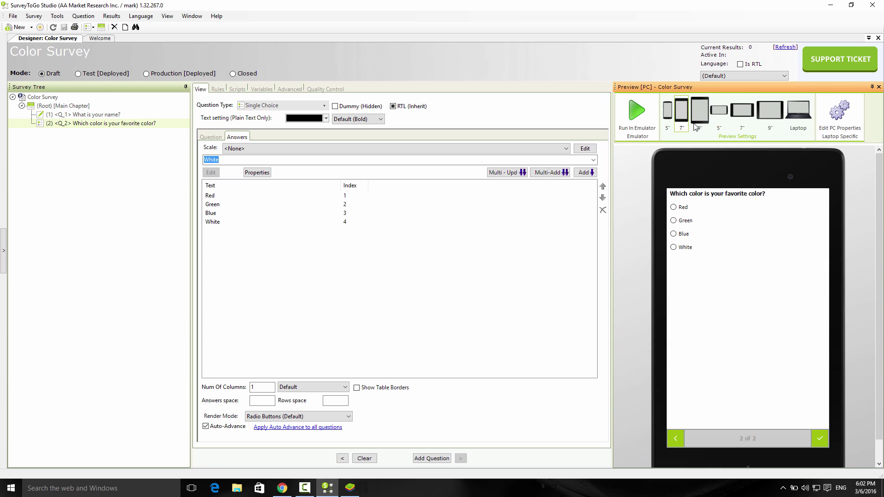
{"action": "left_click", "coordinate": [741, 118]}
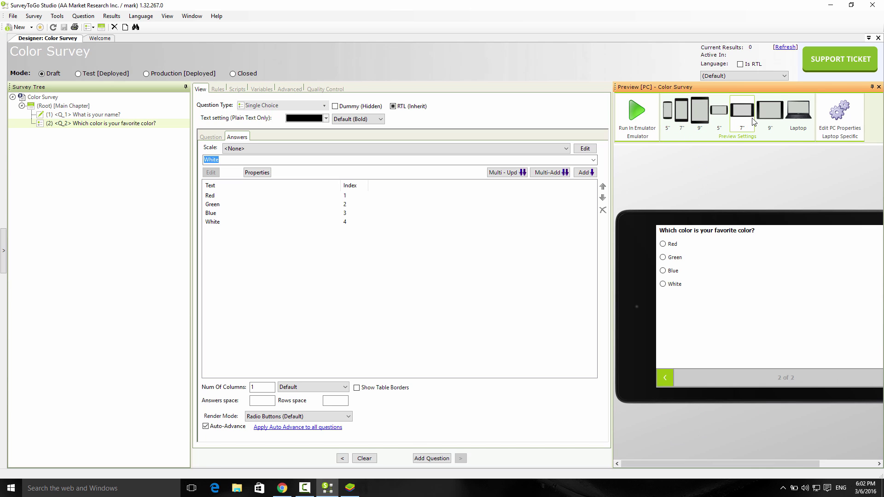
{"action": "left_click", "coordinate": [686, 127]}
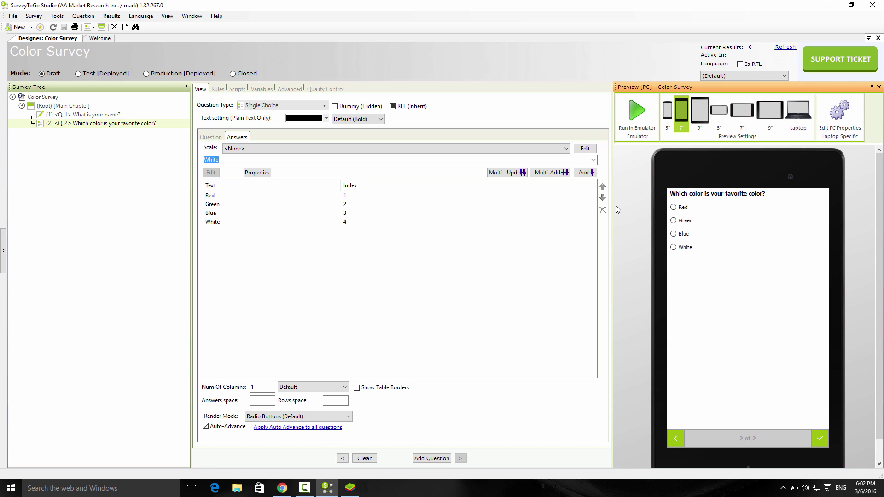
{"action": "left_click_drag", "start_coordinate": [613, 211], "coordinate": [620, 211]}
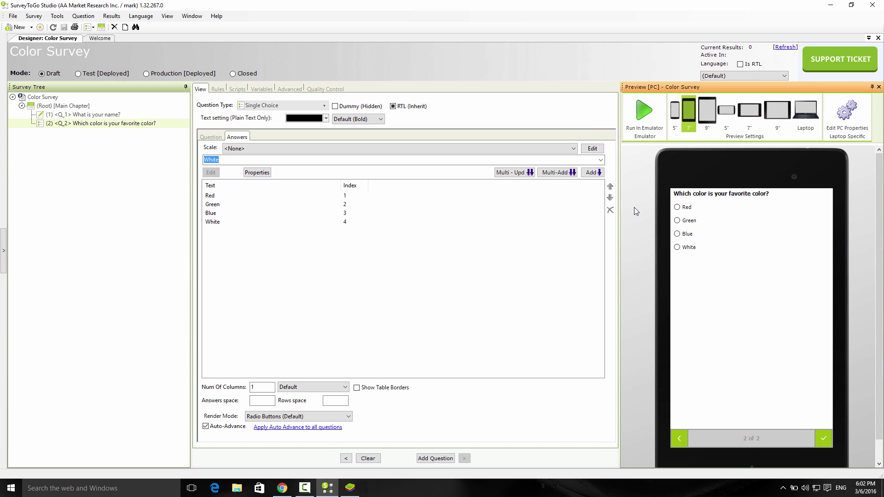
Run a test interview in the PC emulator, entering a respondent name and answering Green.
{"action": "left_click", "coordinate": [644, 118]}
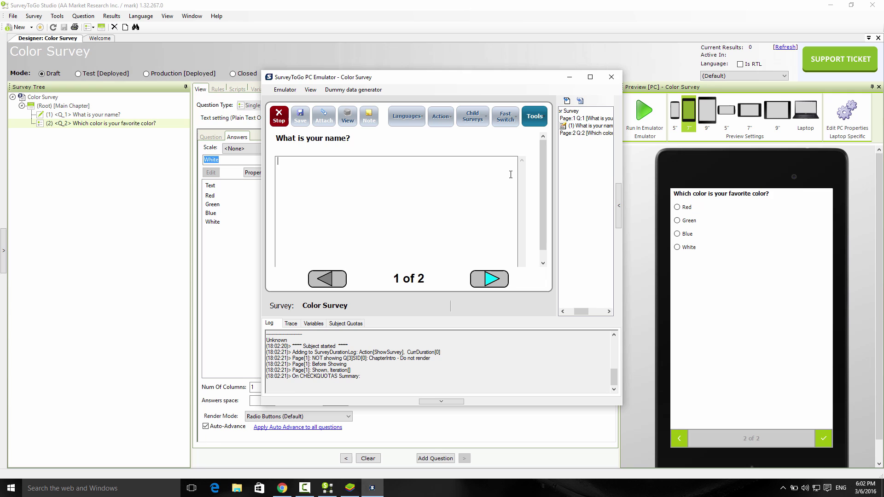
{"action": "type", "text": "Ofer"}
{"action": "left_click", "coordinate": [489, 279]}
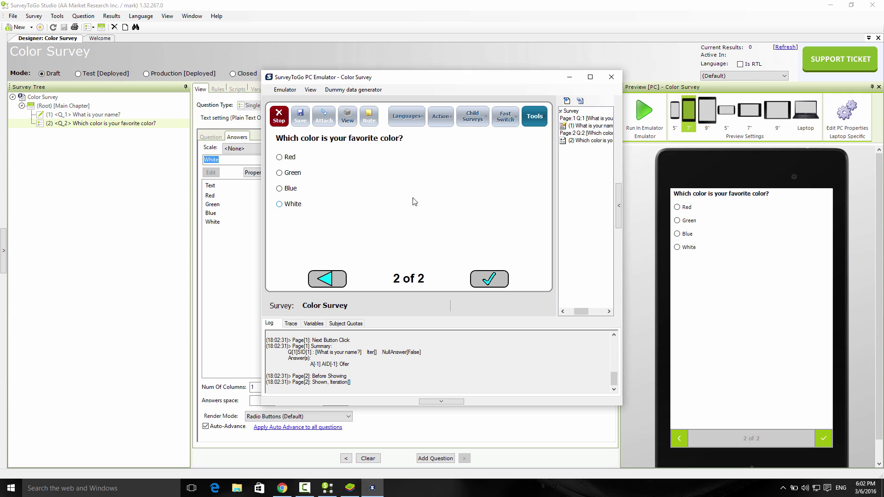
{"action": "left_click", "coordinate": [288, 175]}
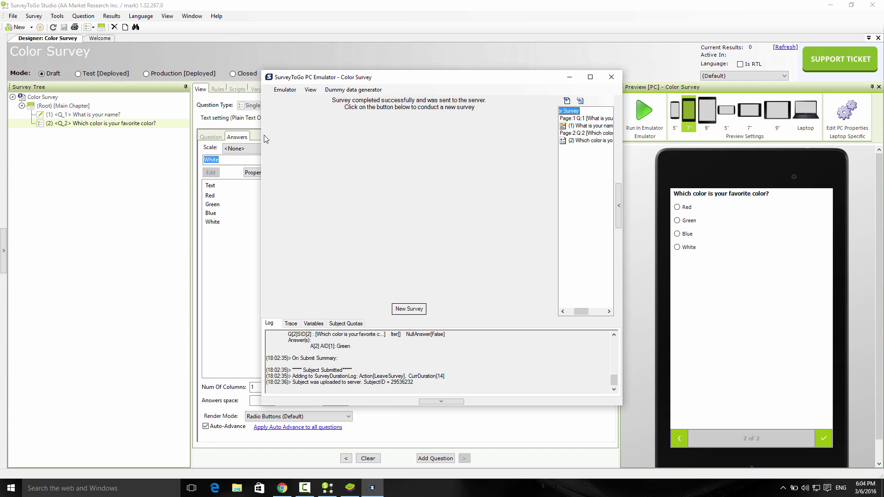
{"action": "left_click", "coordinate": [178, 10]}
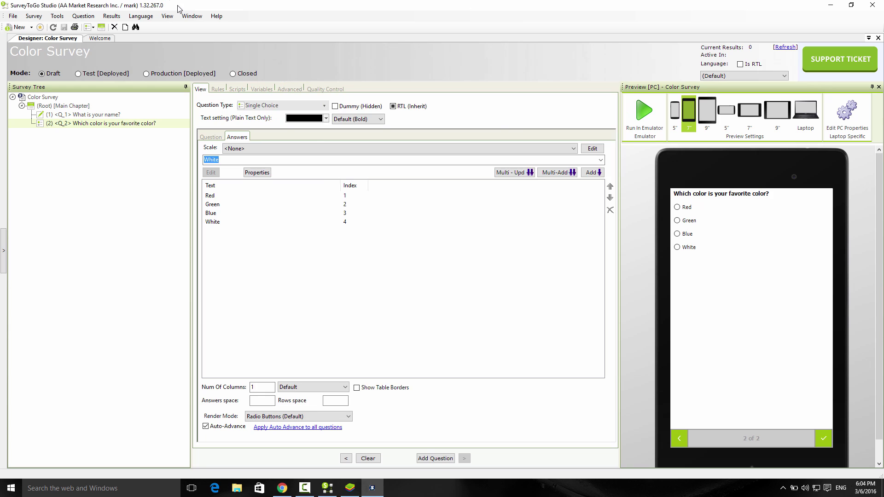
Set the name question's TextBox mode to SingleLine.
{"action": "left_click", "coordinate": [100, 118]}
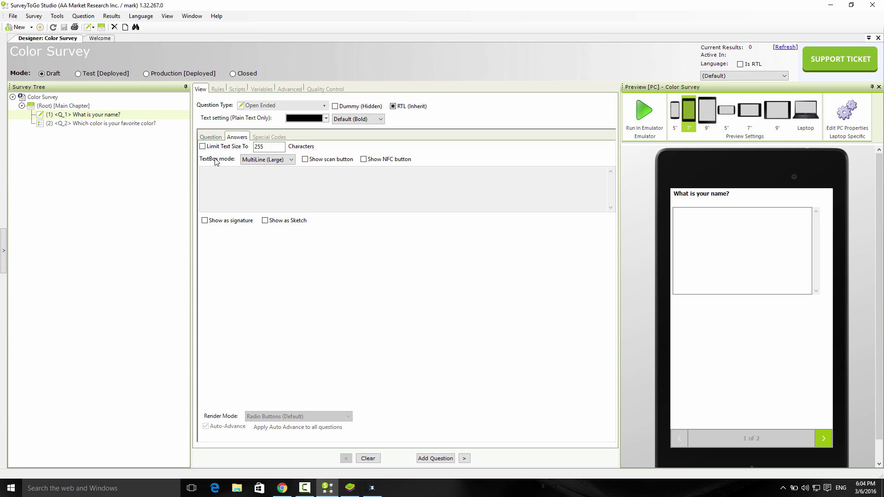
{"action": "left_click", "coordinate": [249, 161]}
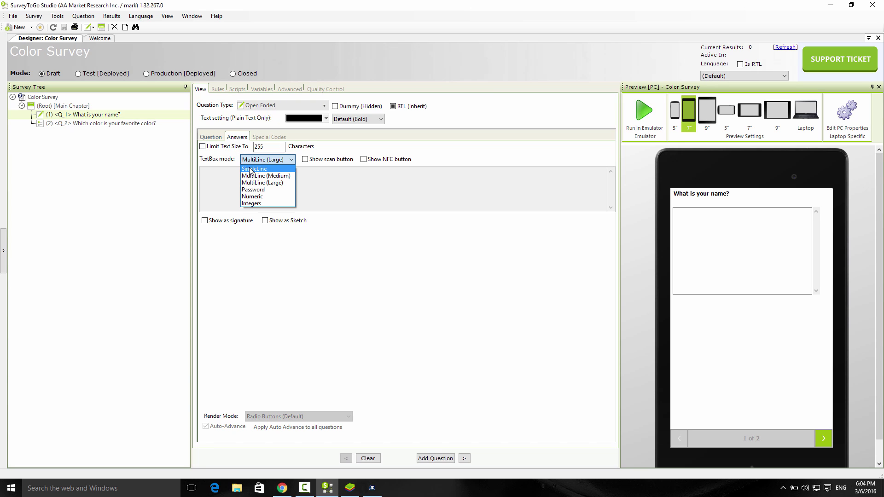
{"action": "left_click", "coordinate": [252, 169]}
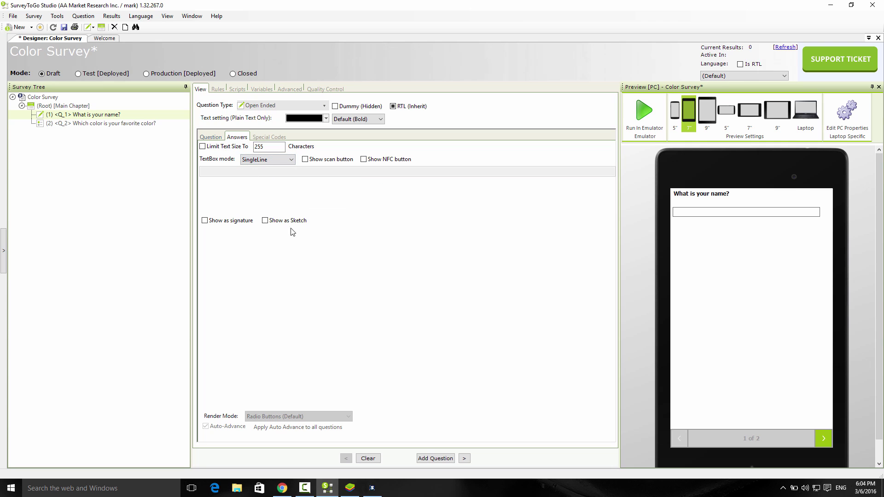
Apply the changed logic in the emulator, start a new test interview, and save the survey.
{"action": "left_click", "coordinate": [372, 488]}
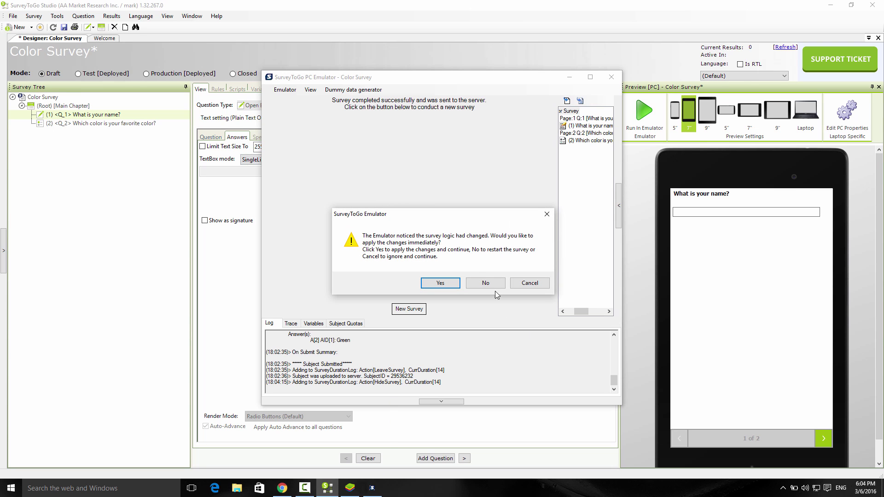
{"action": "left_click", "coordinate": [446, 284]}
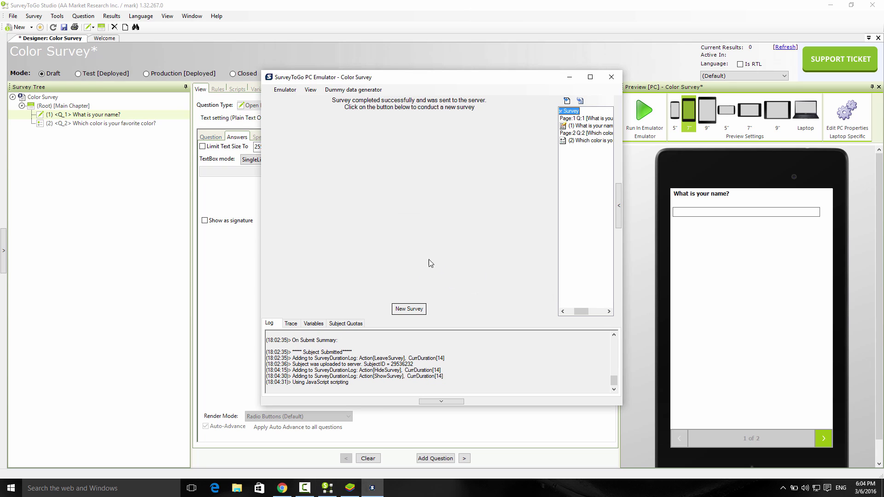
{"action": "left_click", "coordinate": [410, 309]}
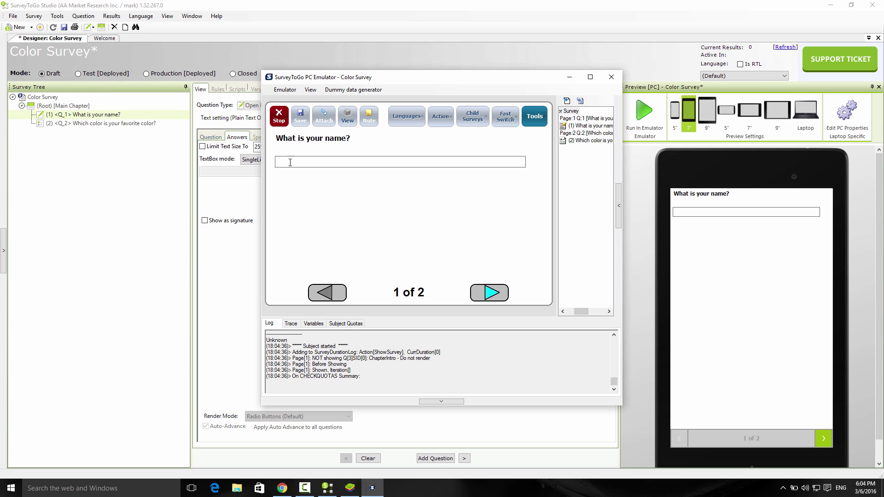
{"action": "left_click", "coordinate": [65, 27]}
{"action": "left_click", "coordinate": [65, 28]}
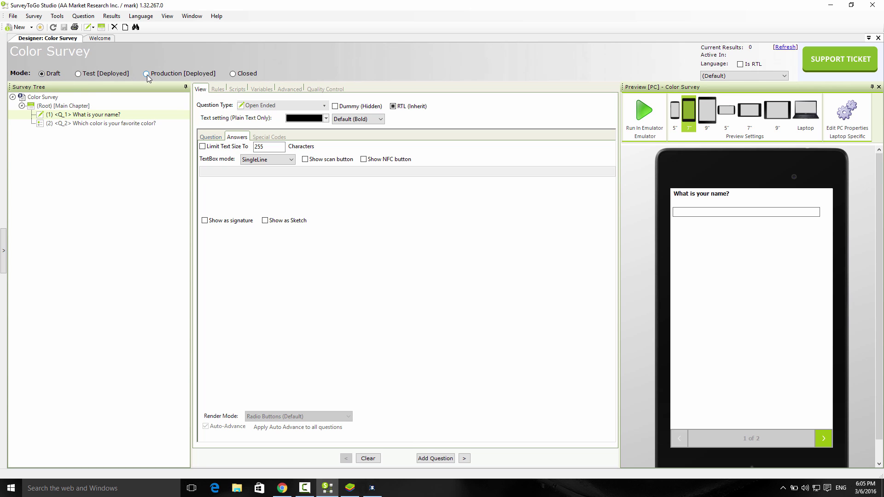
Switch Color Survey to Production [Deployed] mode and confirm.
{"action": "left_click", "coordinate": [147, 74]}
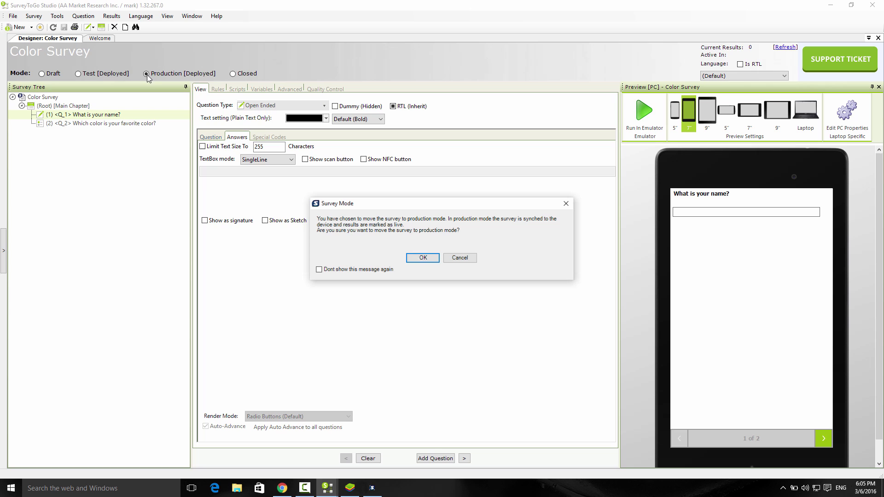
{"action": "left_click", "coordinate": [423, 259]}
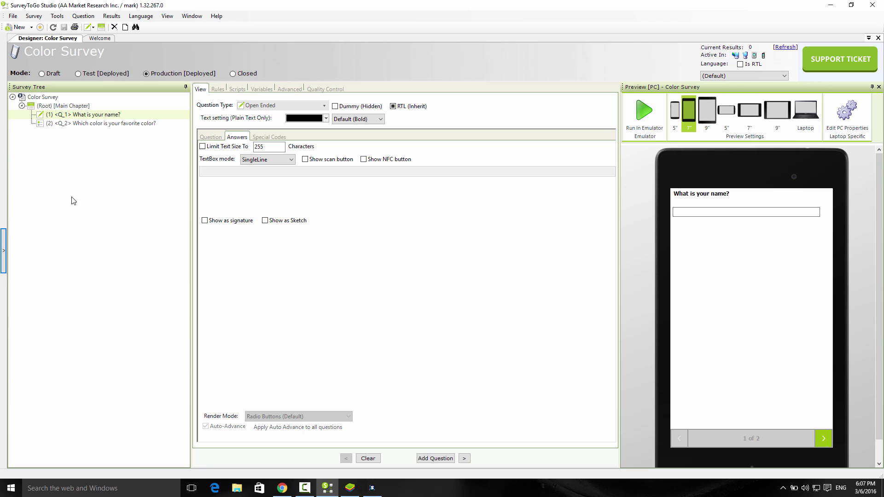
Review the surveyors assigned to Project Smokers, leaving the list unchanged.
{"action": "left_click", "coordinate": [4, 253]}
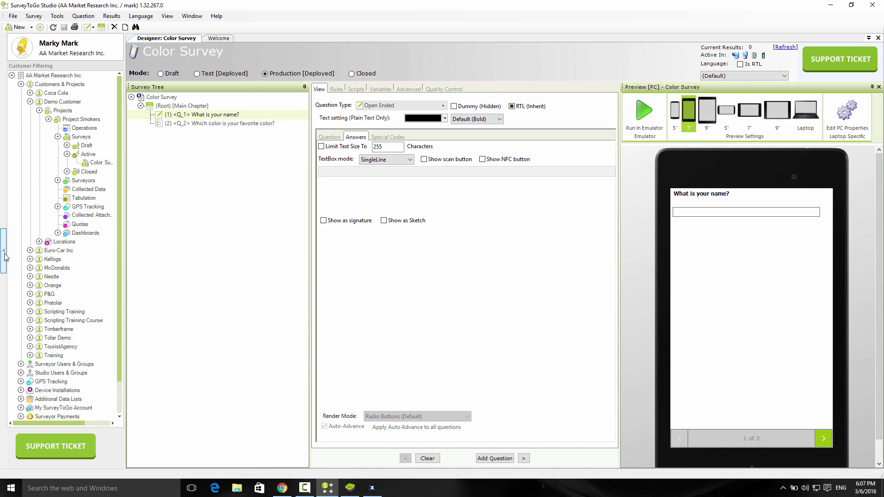
{"action": "left_click", "coordinate": [79, 120]}
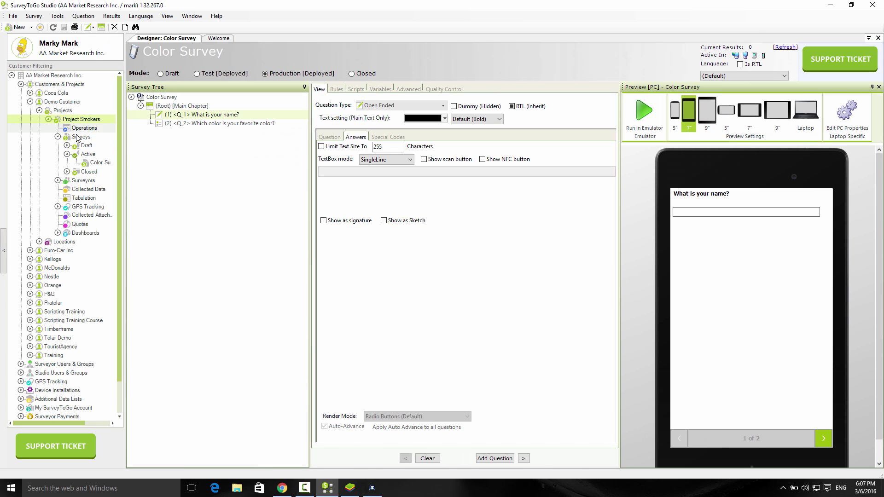
{"action": "left_click", "coordinate": [83, 181]}
{"action": "left_click", "coordinate": [58, 180]}
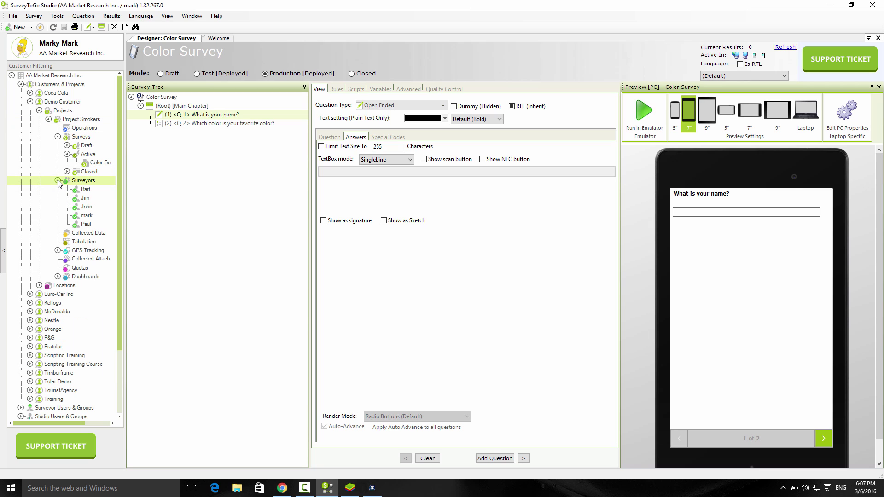
{"action": "left_click", "coordinate": [85, 198]}
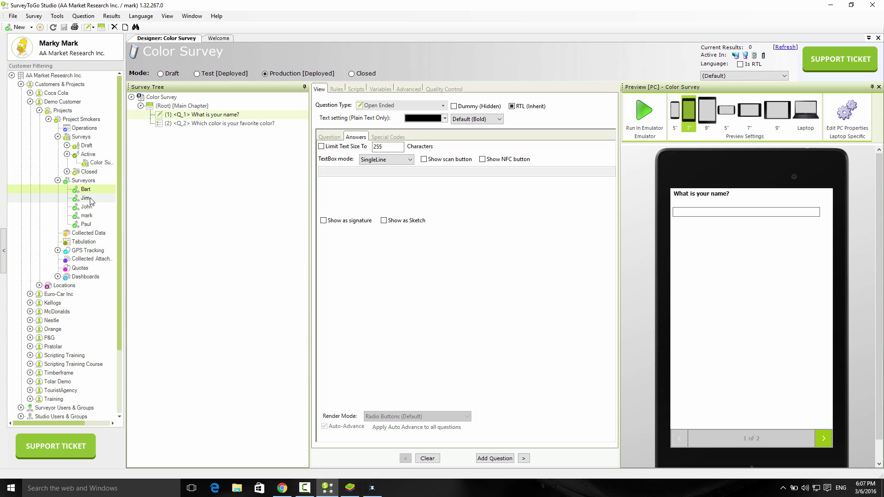
{"action": "left_click", "coordinate": [91, 225]}
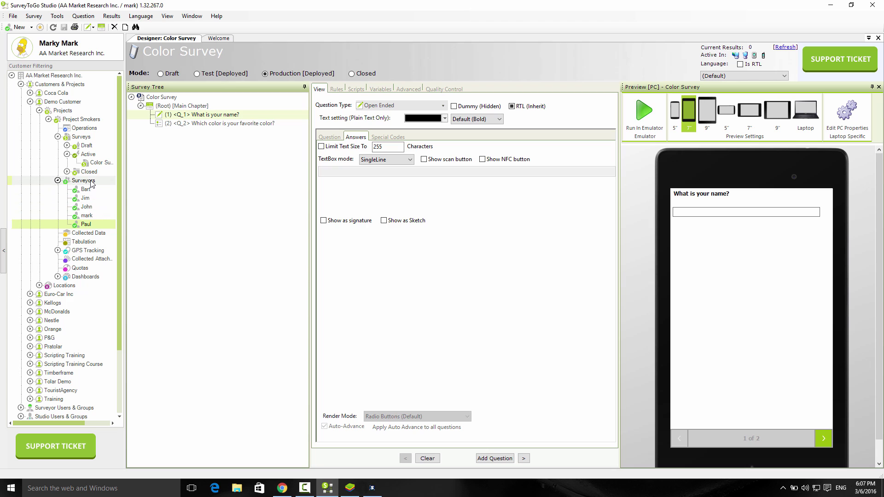
{"action": "left_click", "coordinate": [92, 183]}
{"action": "right_click", "coordinate": [94, 185]}
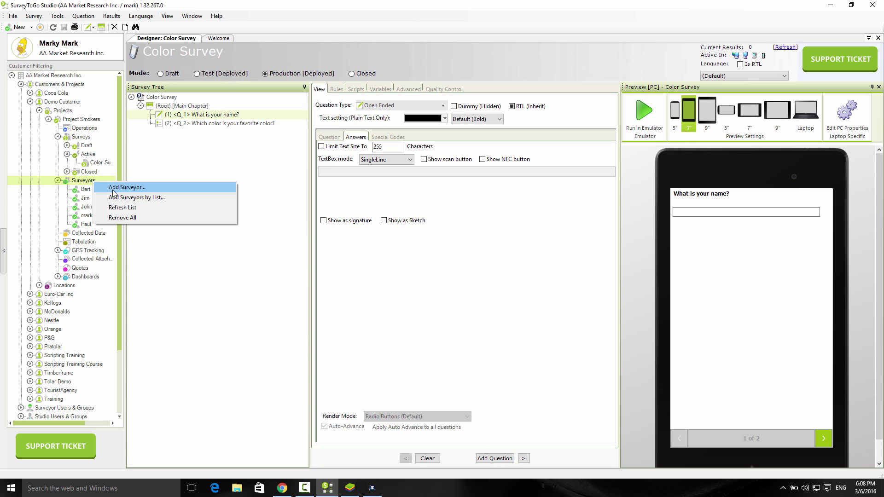
{"action": "left_click", "coordinate": [78, 184]}
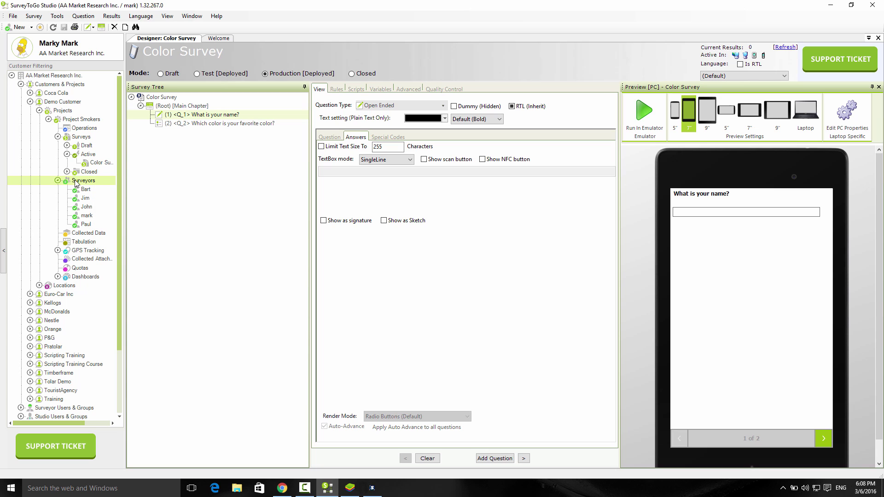
{"action": "left_click", "coordinate": [84, 199]}
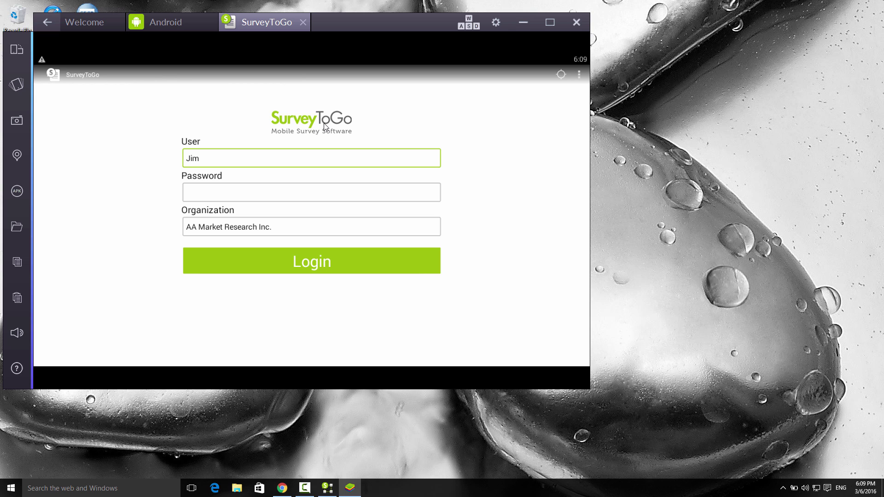
Log the surveyor in to AA Market Research Inc. from the mobile login form.
{"action": "left_click", "coordinate": [204, 159]}
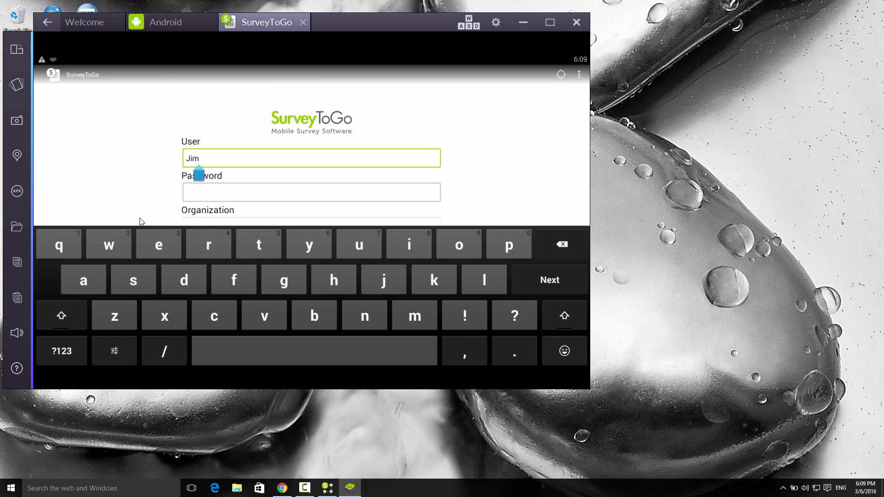
{"action": "scroll", "coordinate": [78, 182], "scroll_direction": "down", "scroll_amount": 2}
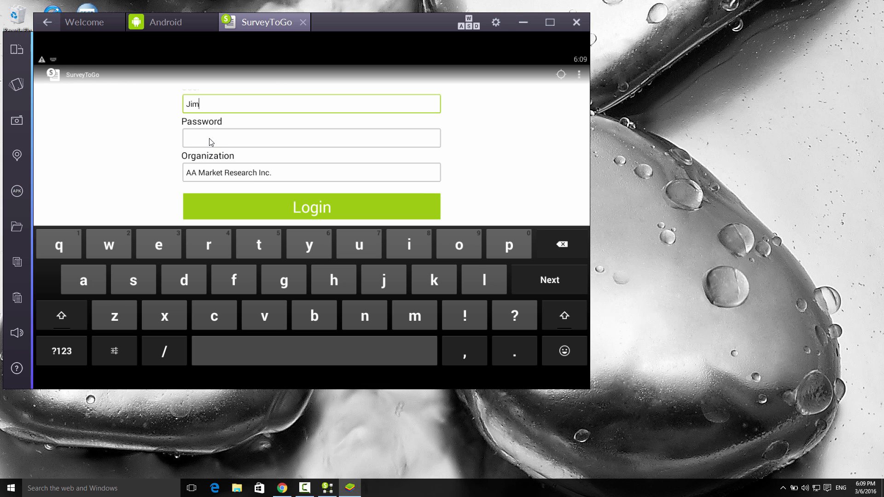
{"action": "left_click", "coordinate": [293, 203]}
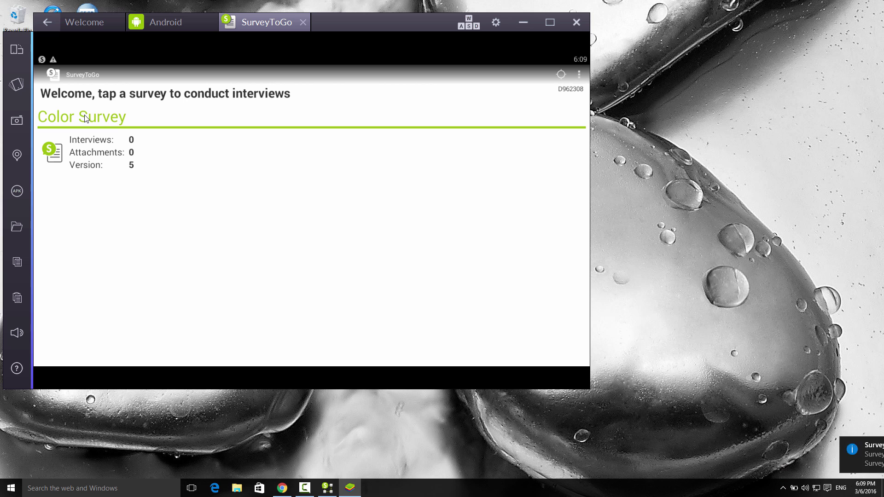
Start a new Color Survey interview and enter the respondent's name.
{"action": "left_click", "coordinate": [94, 144]}
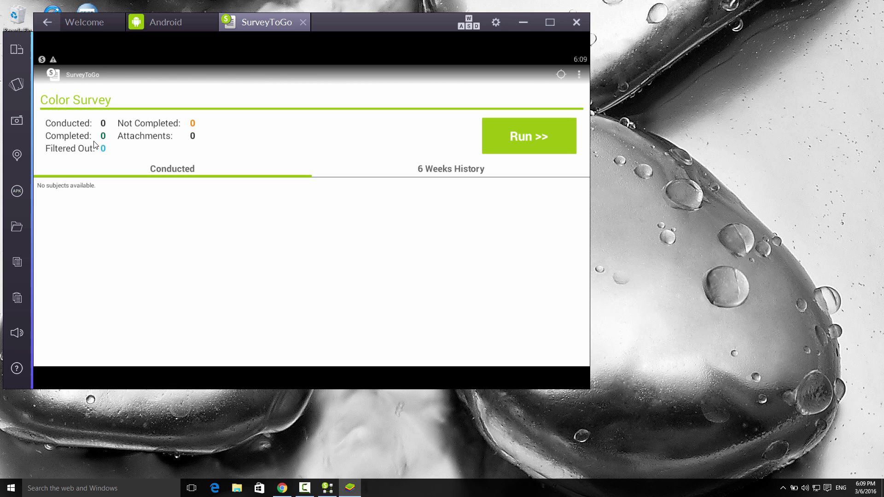
{"action": "left_click", "coordinate": [504, 131]}
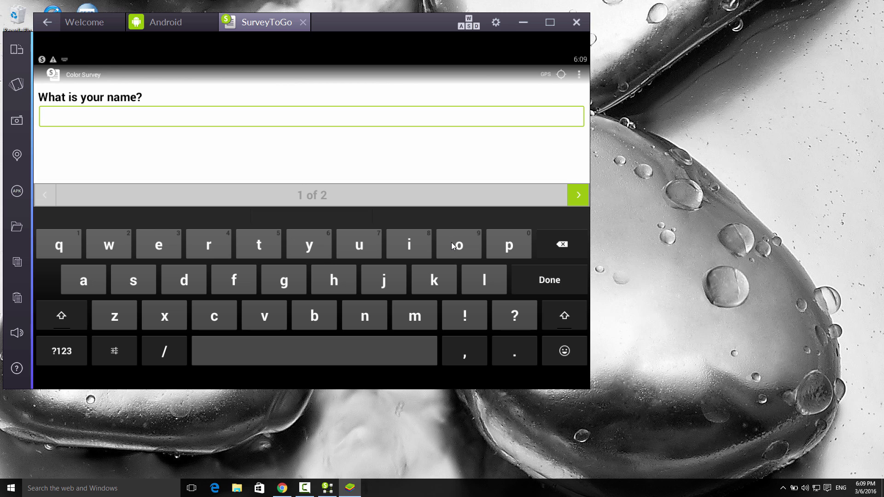
{"action": "left_click", "coordinate": [377, 277]}
{"action": "left_click", "coordinate": [400, 251]}
{"action": "left_click", "coordinate": [410, 308]}
Answer Blue as the favourite color and check the 6 Weeks History for the uploaded interview.
{"action": "left_click", "coordinate": [576, 199]}
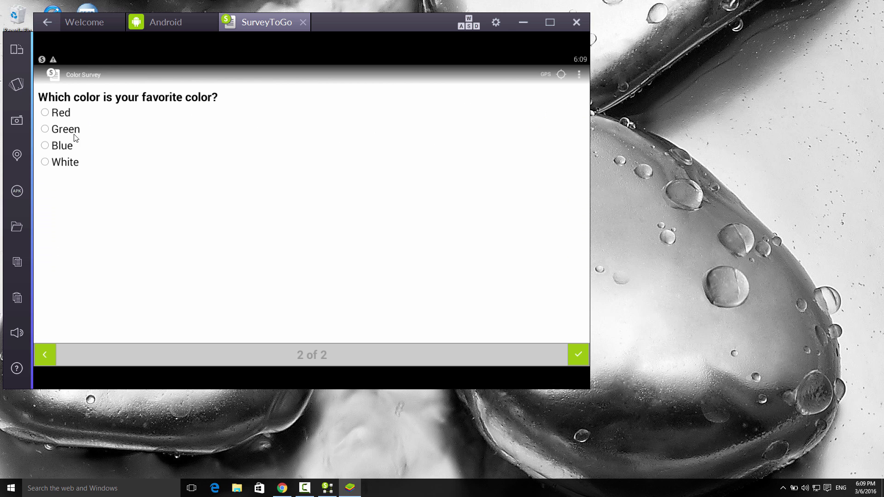
{"action": "left_click", "coordinate": [66, 148]}
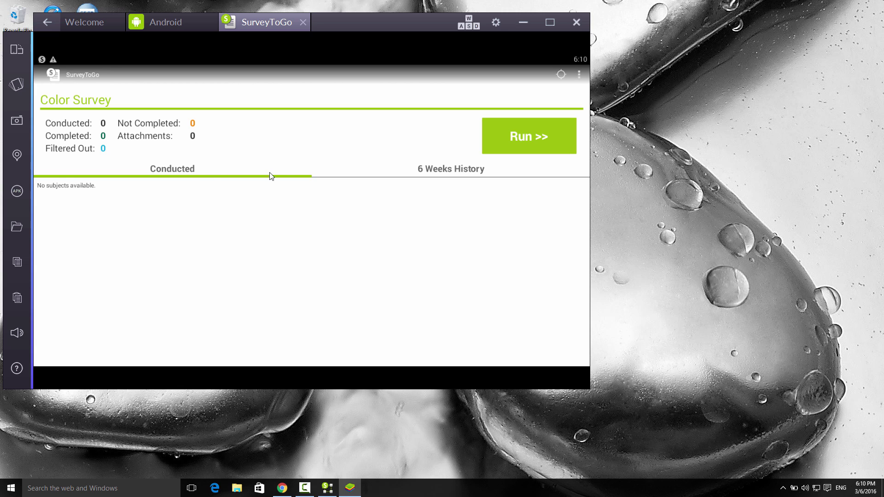
{"action": "left_click", "coordinate": [424, 168]}
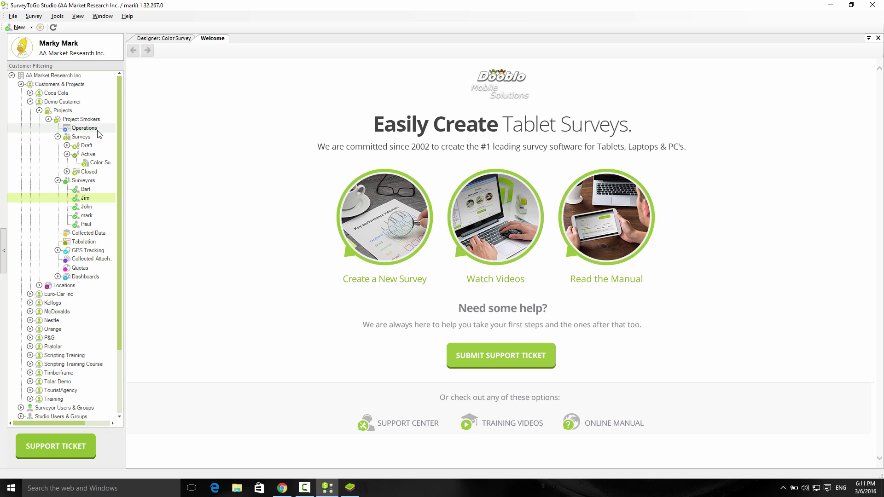
Open Project Smokers' Operations view, fetch its 26 interviews, then exclude inactive surveys.
{"action": "left_click", "coordinate": [83, 120]}
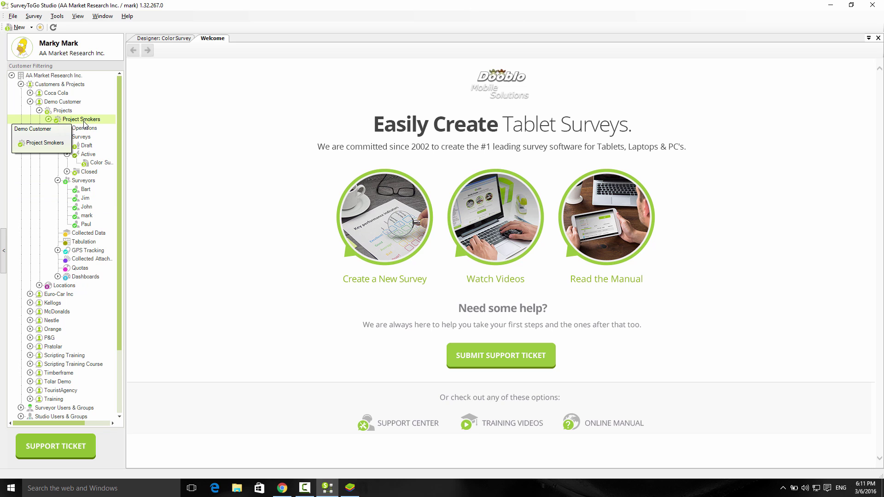
{"action": "left_click", "coordinate": [85, 129]}
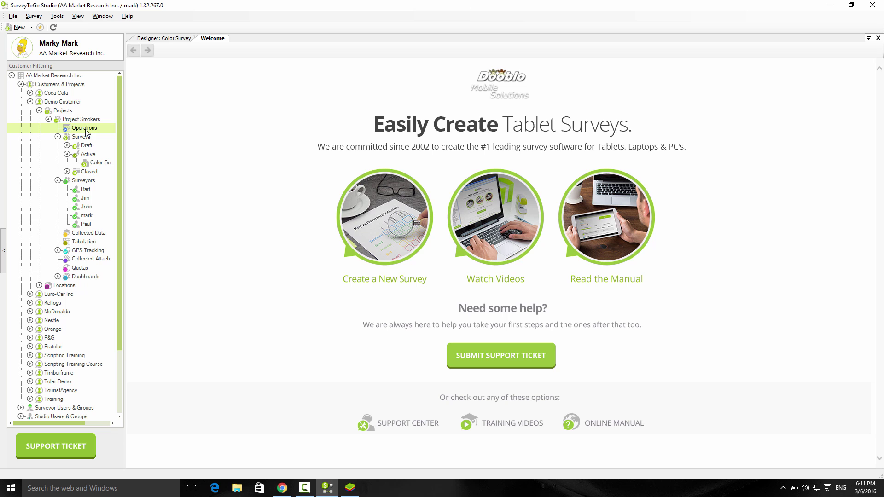
{"action": "double_click", "coordinate": [85, 129]}
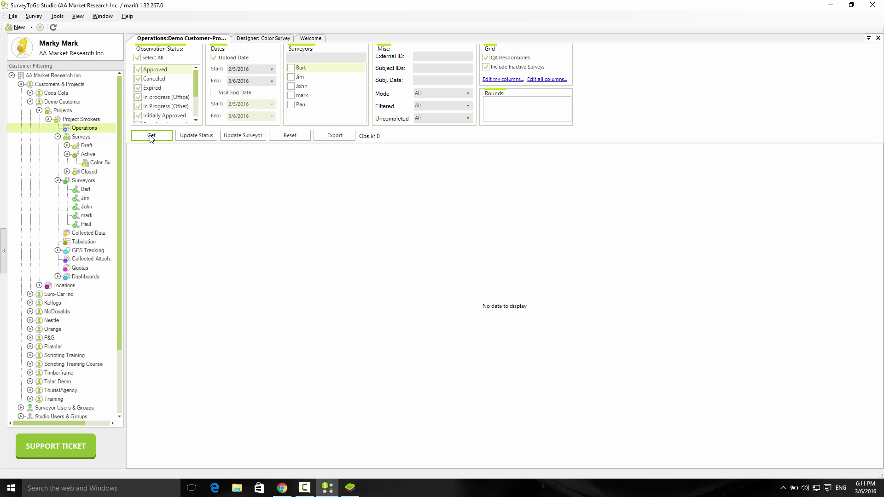
{"action": "left_click", "coordinate": [152, 137]}
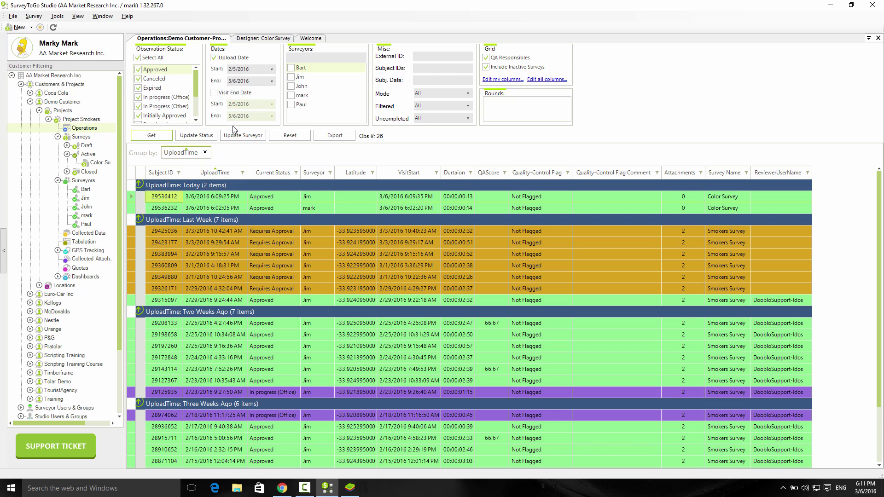
{"action": "left_click", "coordinate": [486, 67]}
Refresh the grid and inspect the first Color Survey interview's survey name, surveyor and upload time.
{"action": "left_click", "coordinate": [154, 136]}
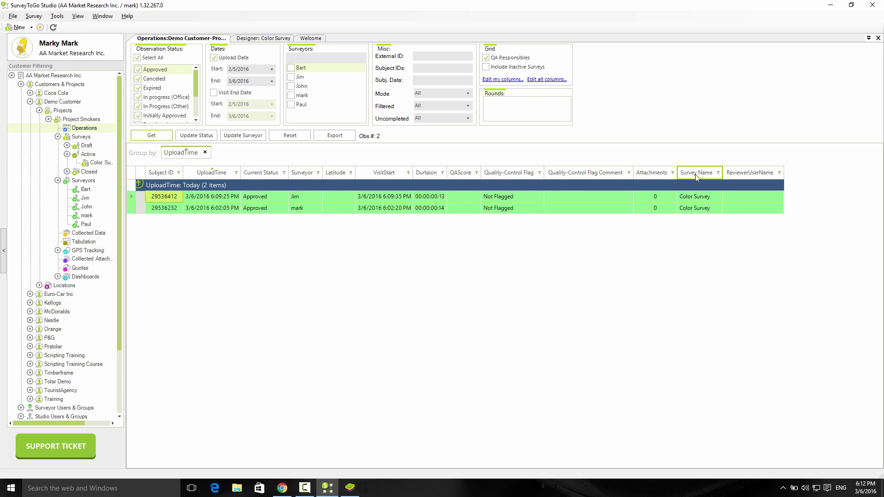
{"action": "left_click", "coordinate": [697, 197]}
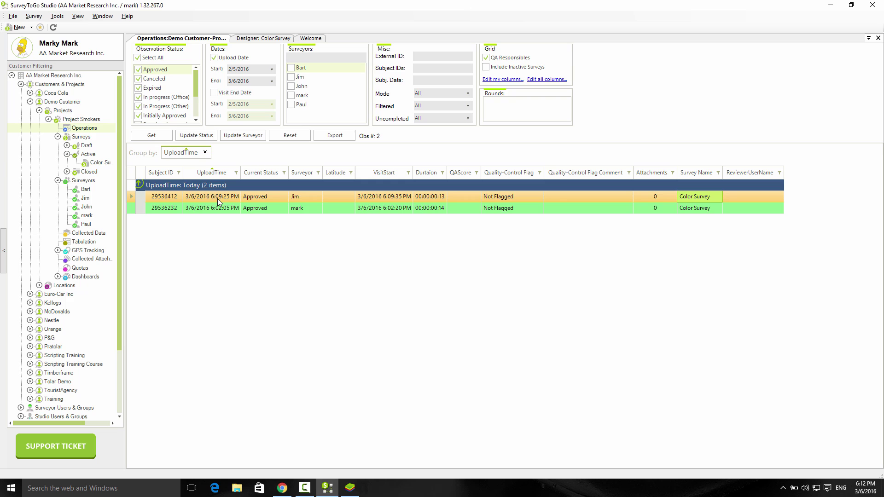
{"action": "left_click", "coordinate": [300, 197]}
{"action": "left_click", "coordinate": [215, 197]}
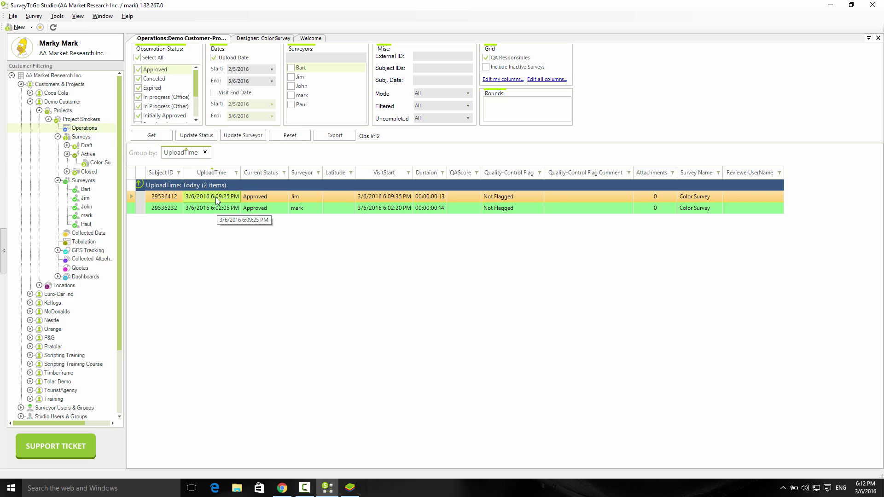
{"action": "double_click", "coordinate": [216, 197]}
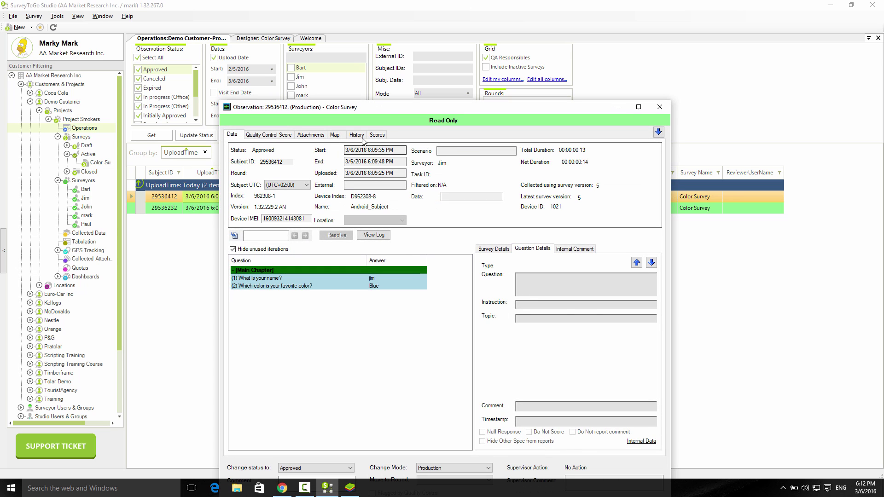
{"action": "left_click_drag", "start_coordinate": [388, 108], "coordinate": [377, 53]}
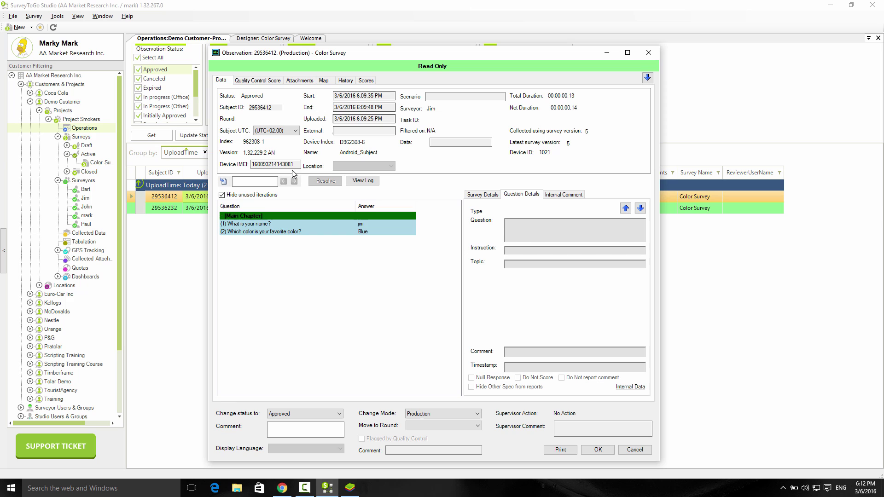
{"action": "left_click", "coordinate": [257, 231]}
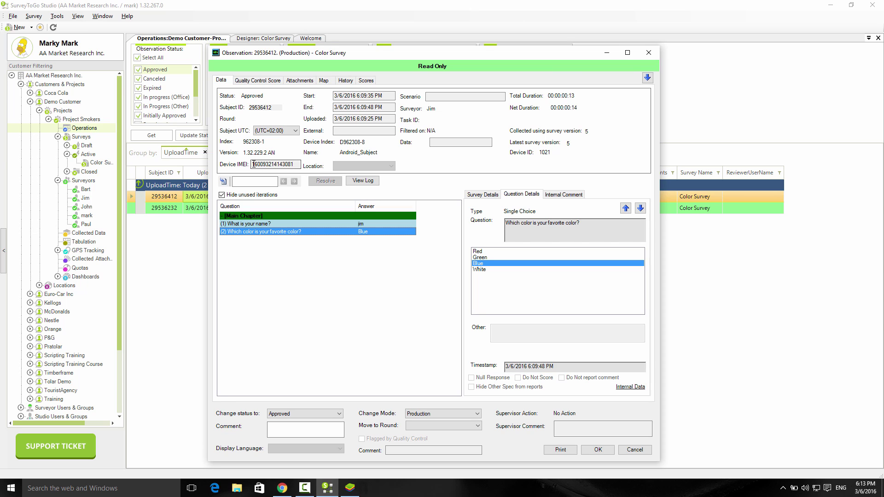
{"action": "left_click", "coordinate": [649, 53]}
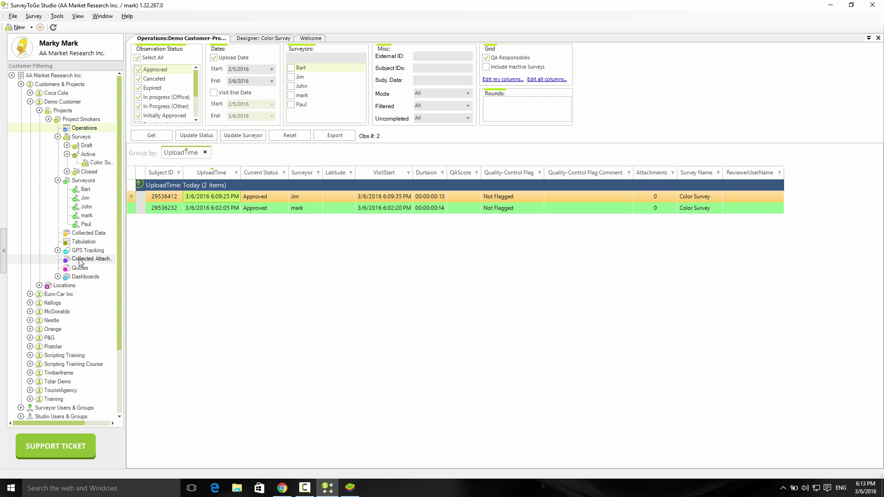
Collapse Surveyors and Surveys, then start Export Results for the Color Survey from Collected Data.
{"action": "left_click", "coordinate": [85, 235]}
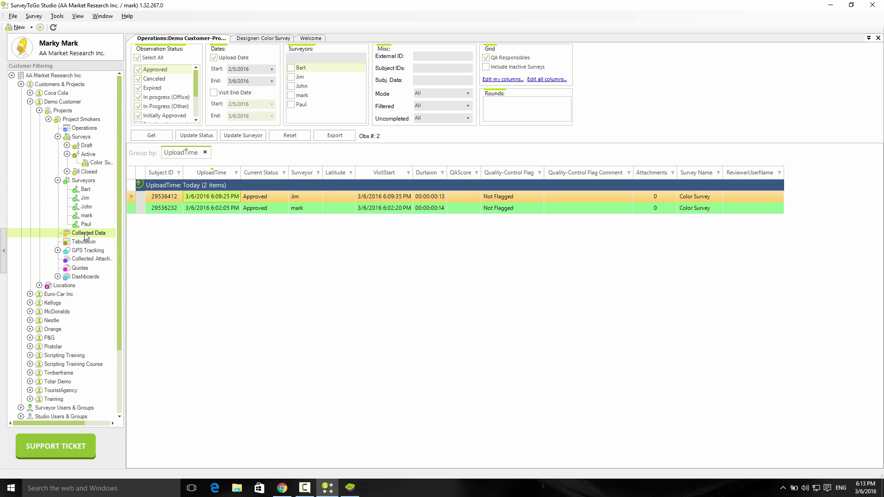
{"action": "left_click", "coordinate": [57, 180]}
{"action": "left_click", "coordinate": [57, 137]}
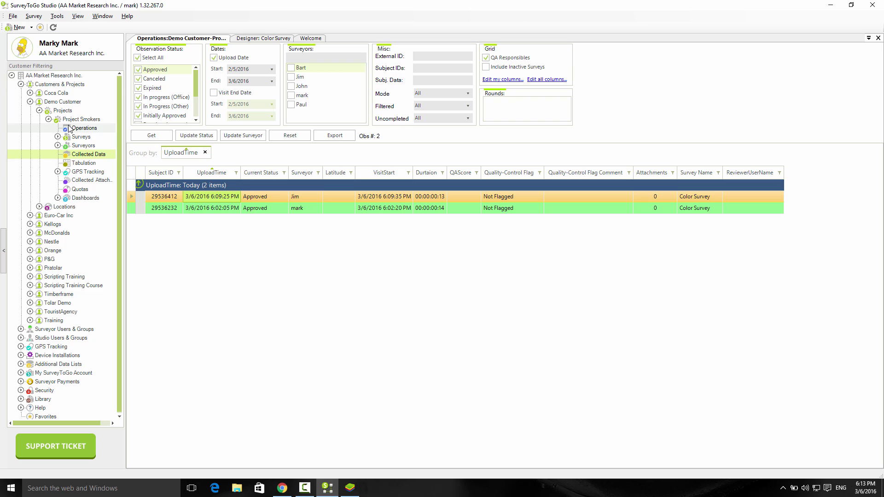
{"action": "left_click", "coordinate": [74, 158]}
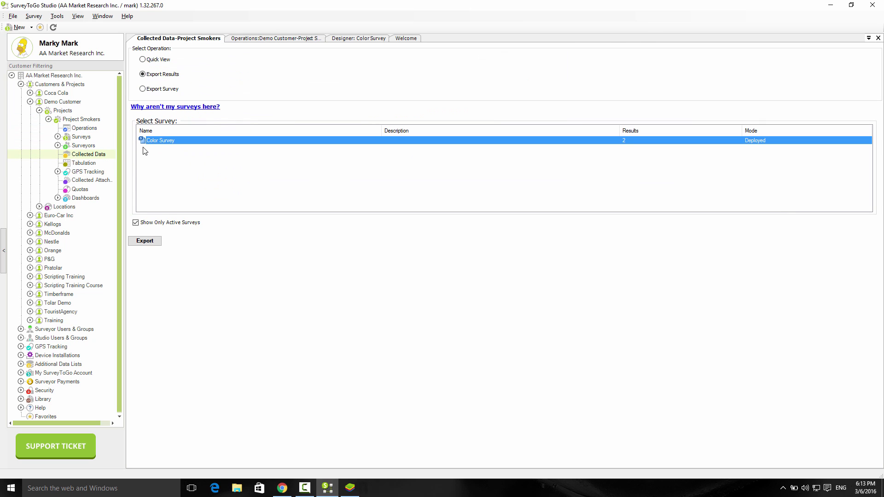
{"action": "left_click", "coordinate": [144, 242]}
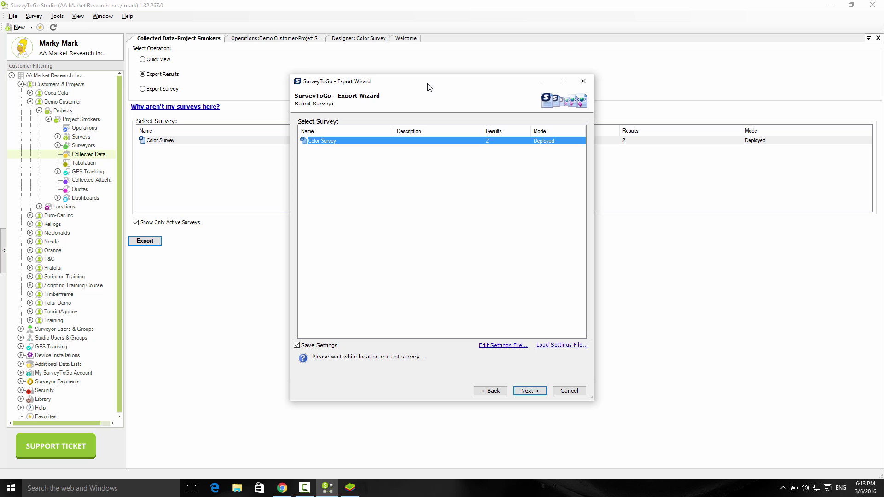
Choose Microsoft Excel 2007 Provider as the export format.
{"action": "left_click", "coordinate": [527, 391]}
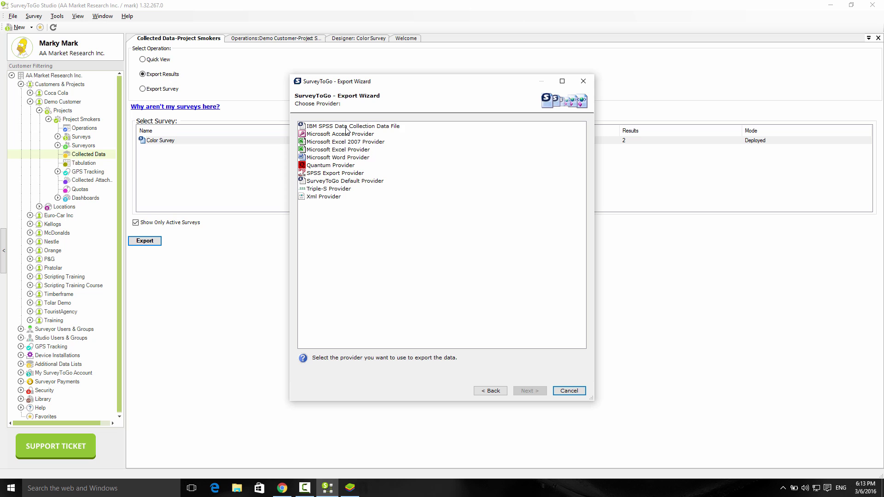
{"action": "left_click", "coordinate": [348, 136]}
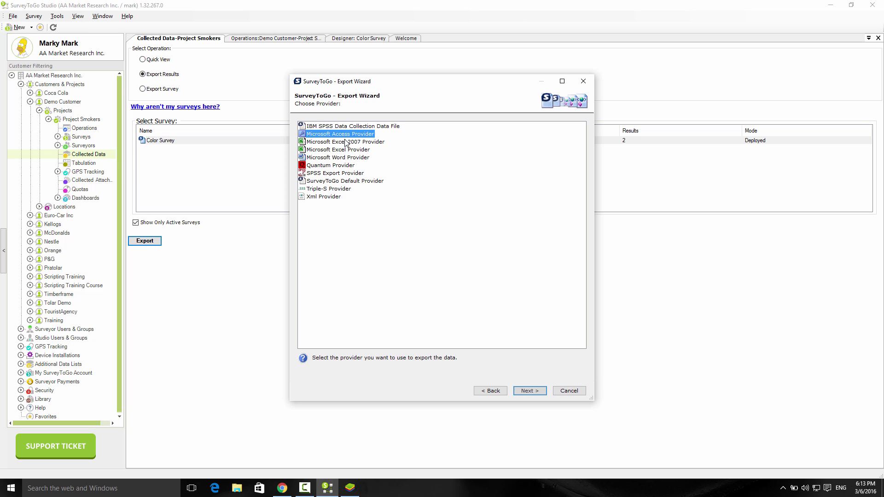
{"action": "left_click", "coordinate": [348, 142]}
{"action": "left_click", "coordinate": [349, 158]}
{"action": "left_click", "coordinate": [349, 166]}
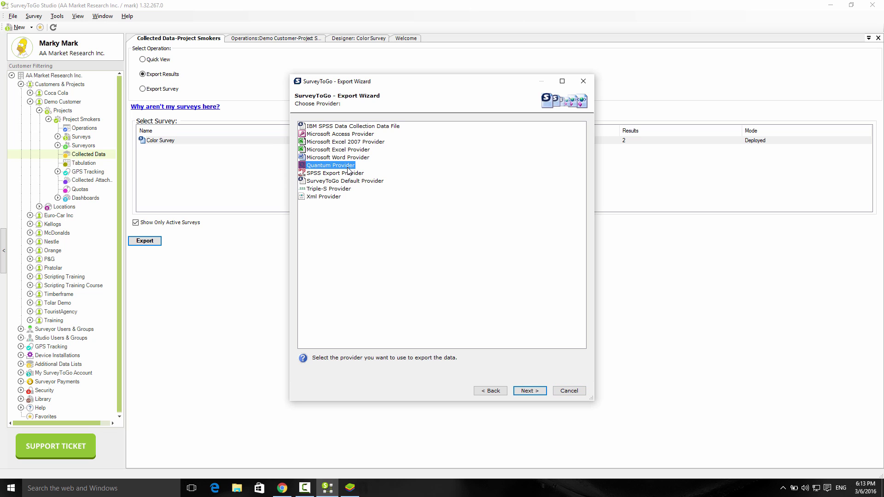
{"action": "left_click", "coordinate": [350, 174]}
{"action": "left_click", "coordinate": [346, 188]}
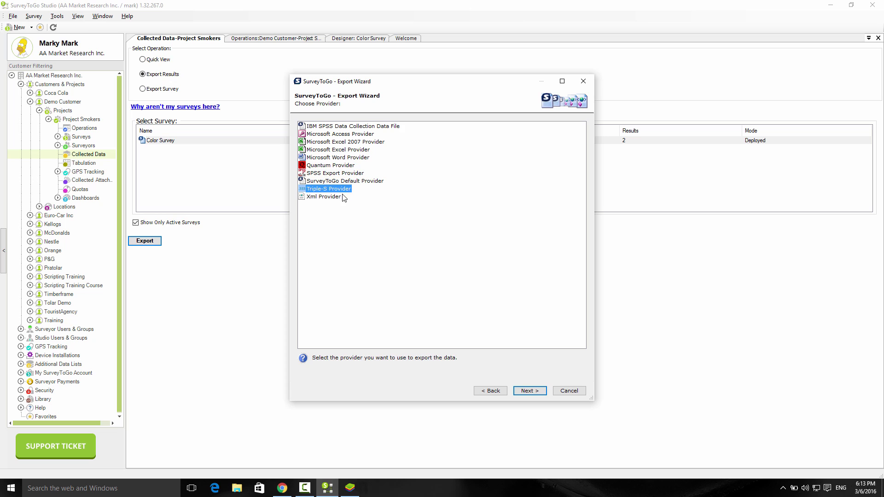
{"action": "left_click", "coordinate": [356, 143]}
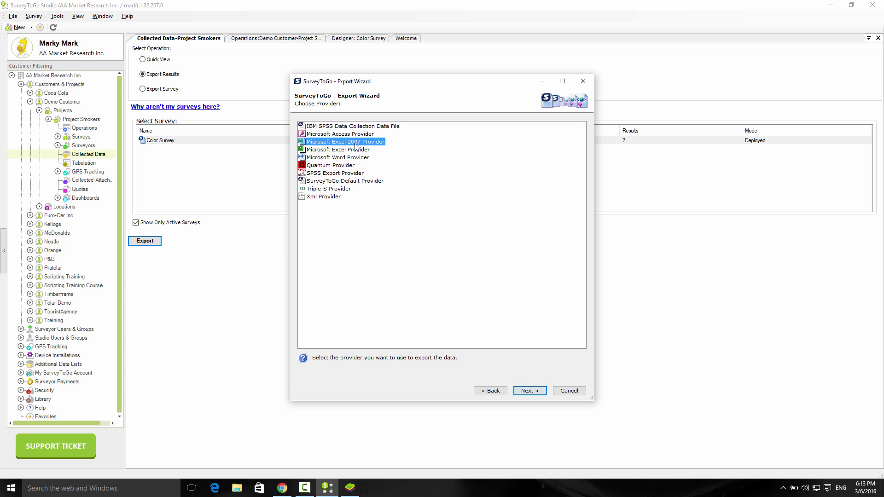
{"action": "left_click", "coordinate": [523, 392]}
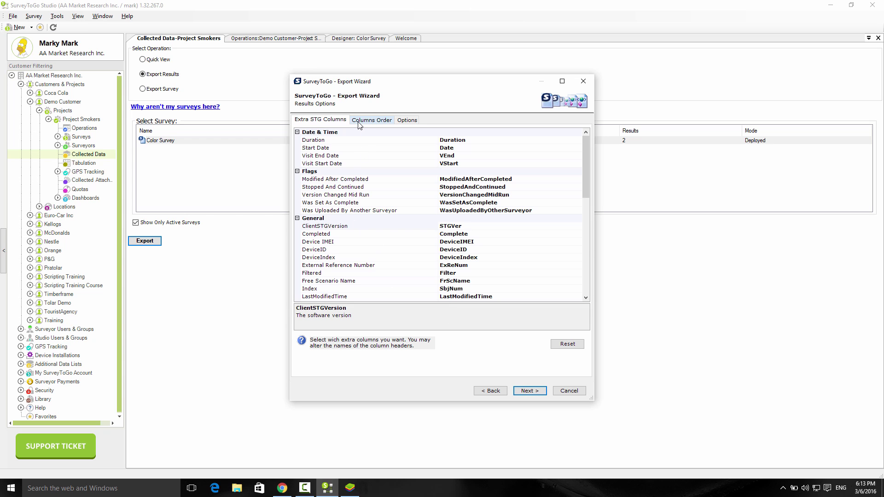
Set Result Mode to Export All, save as Color Survey_2016_06_03_18_14.xlsx, and open it.
{"action": "left_click", "coordinate": [403, 120]}
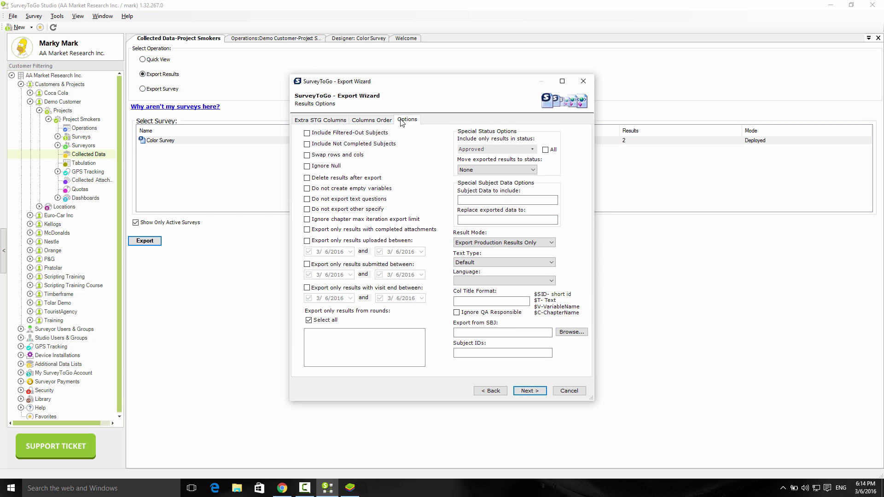
{"action": "left_click", "coordinate": [464, 244]}
{"action": "left_click", "coordinate": [470, 258]}
{"action": "left_click", "coordinate": [525, 392]}
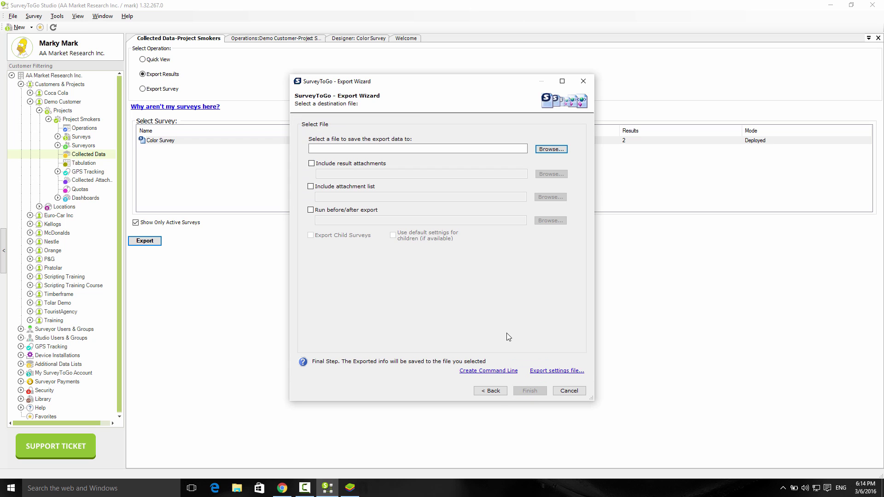
{"action": "left_click", "coordinate": [556, 152]}
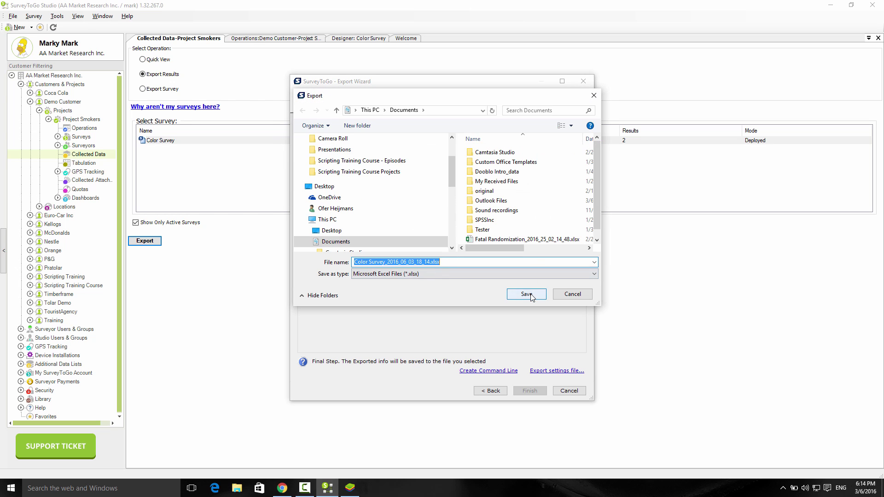
{"action": "left_click", "coordinate": [531, 296]}
{"action": "left_click", "coordinate": [525, 391]}
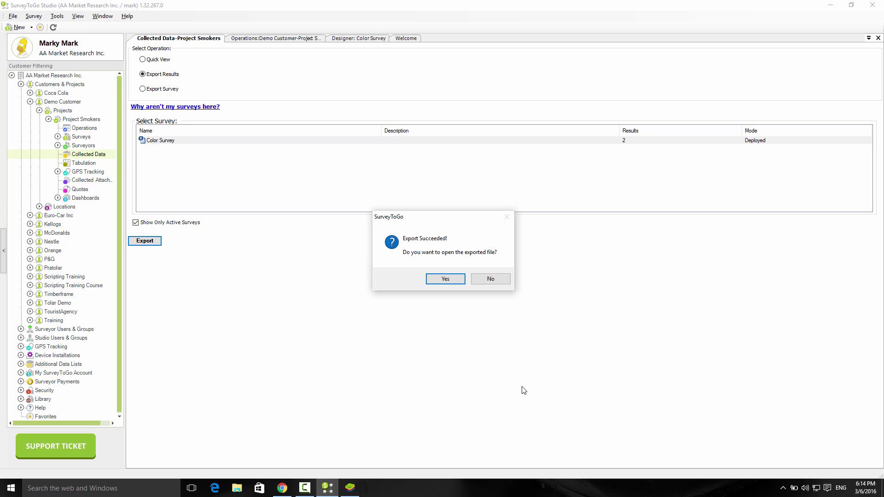
{"action": "left_click", "coordinate": [457, 281]}
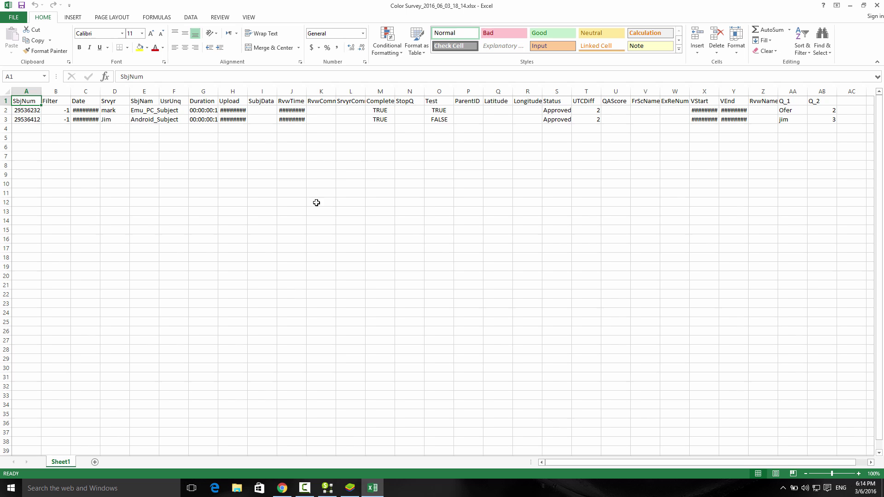
Review both interview rows and metadata columns Filter through Status, Duration, Latitude and Longitude.
{"action": "left_click", "coordinate": [6, 110]}
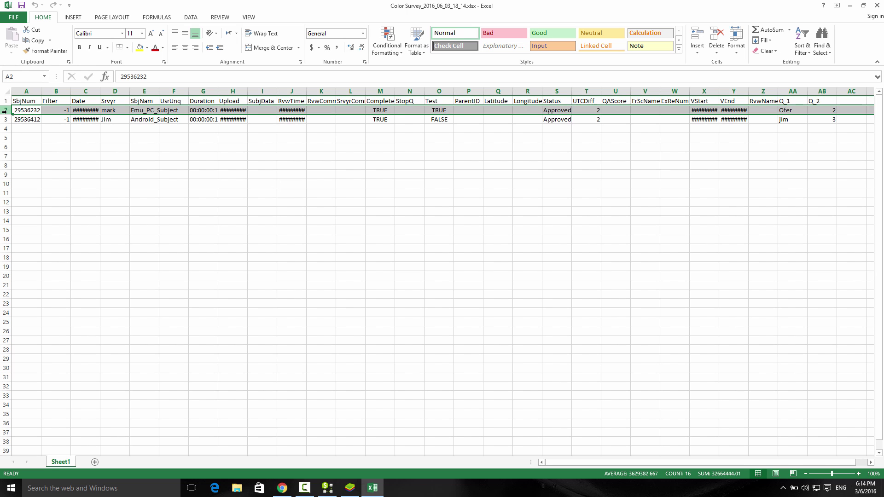
{"action": "left_click_drag", "start_coordinate": [4, 120], "coordinate": [5, 120]}
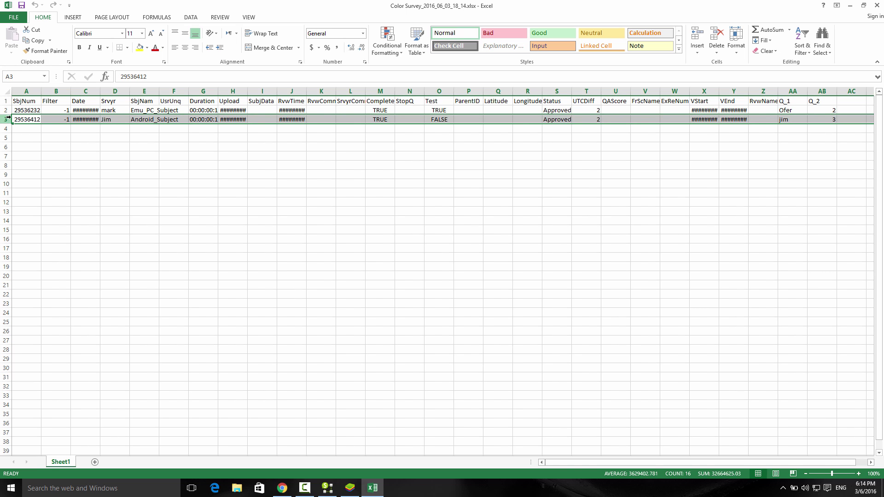
{"action": "left_click", "coordinate": [57, 91]}
{"action": "left_click", "coordinate": [83, 90]}
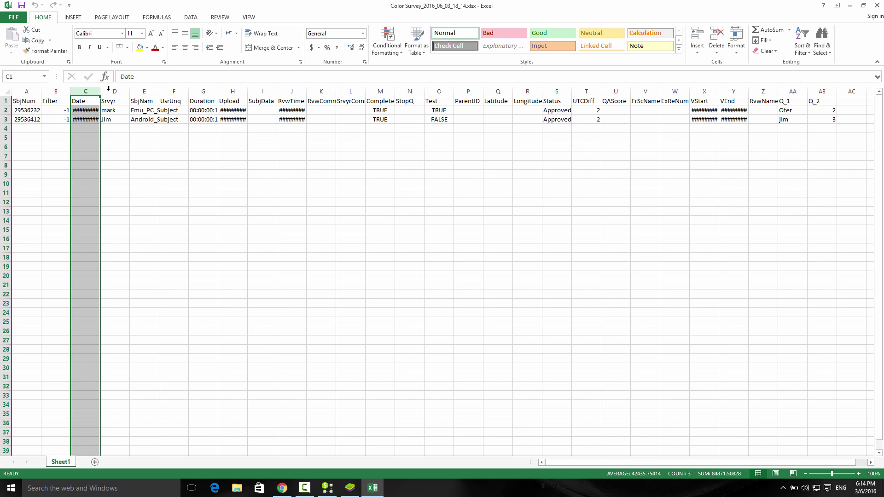
{"action": "left_click", "coordinate": [115, 91]}
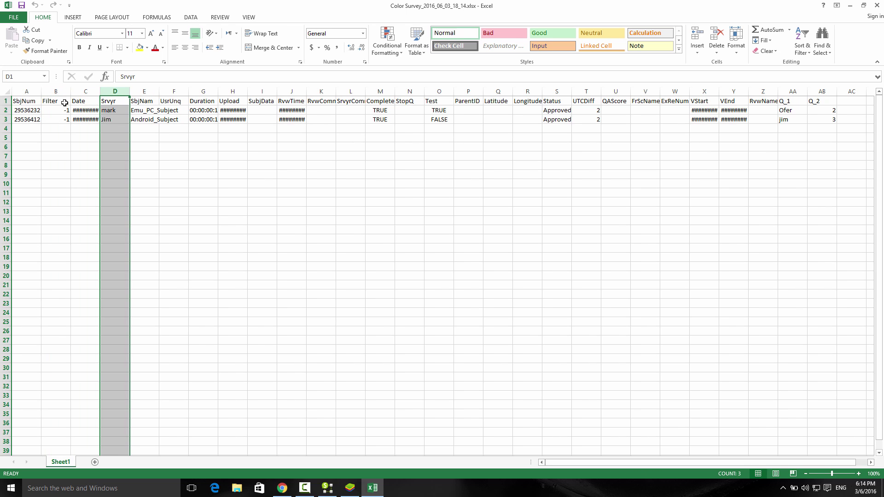
{"action": "left_click_drag", "start_coordinate": [50, 90], "coordinate": [558, 93]}
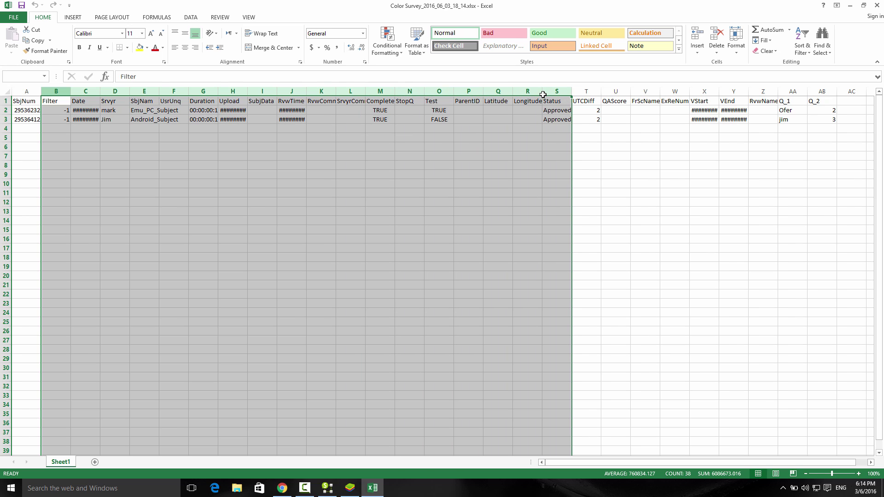
{"action": "left_click", "coordinate": [204, 91]}
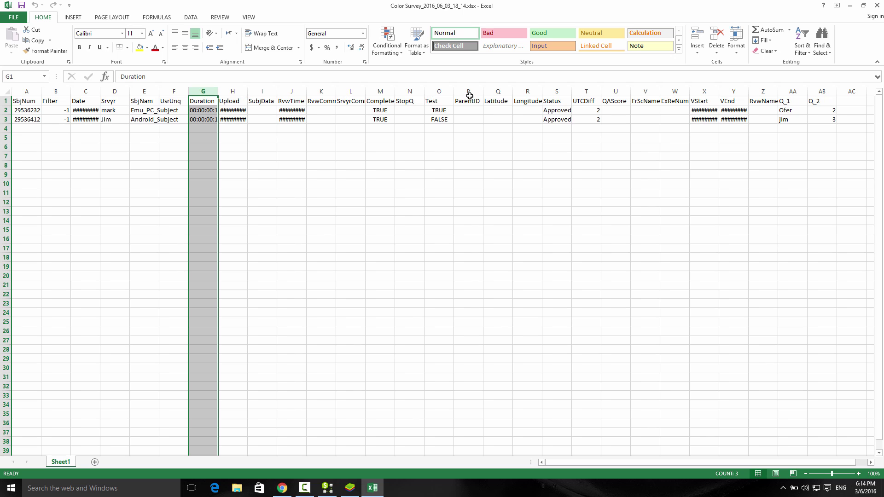
{"action": "left_click_drag", "start_coordinate": [496, 91], "coordinate": [527, 92]}
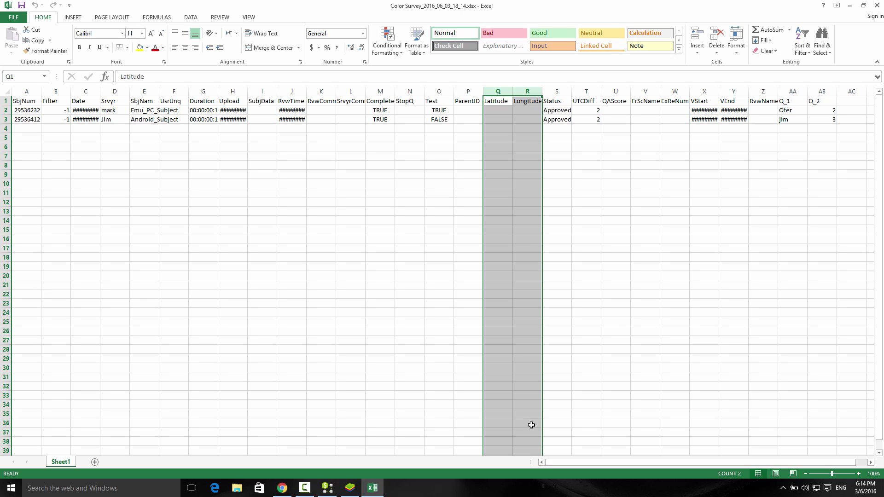
{"action": "left_click_drag", "start_coordinate": [552, 464], "coordinate": [603, 463]}
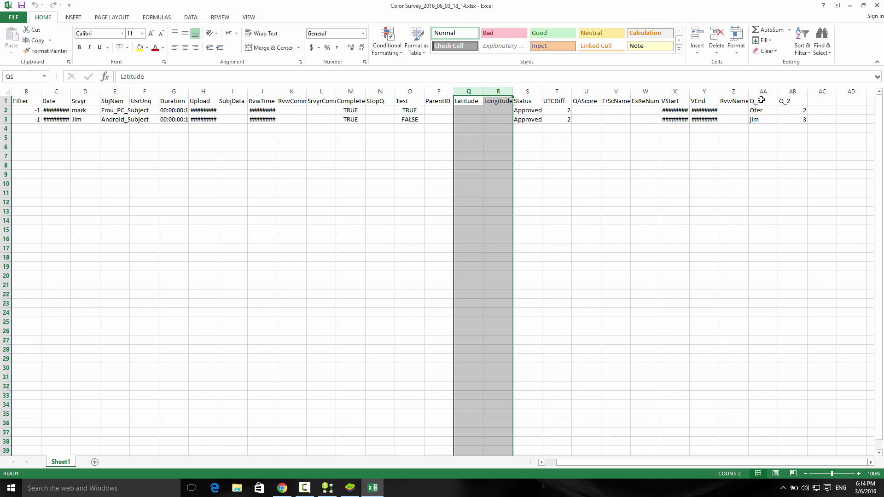
Inspect the Q_1 names and Q_2 color codes 2 and 3 for both interviews.
{"action": "left_click_drag", "start_coordinate": [763, 91], "coordinate": [801, 91]}
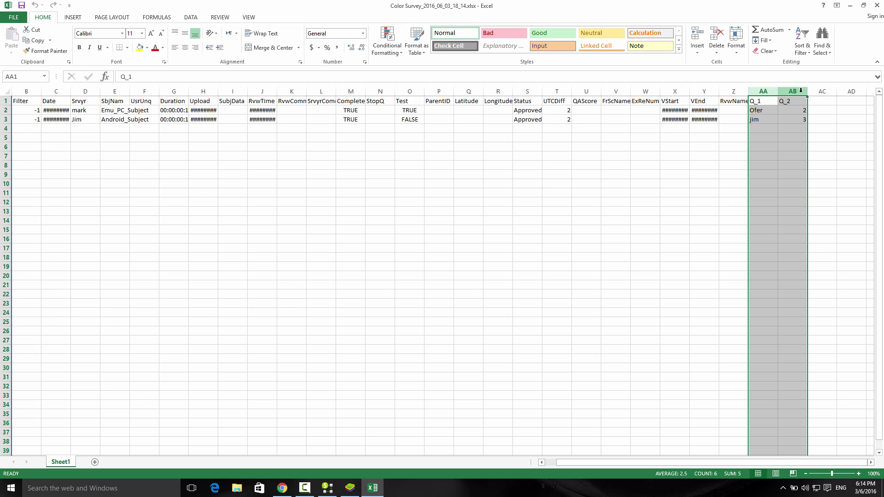
{"action": "left_click", "coordinate": [765, 111]}
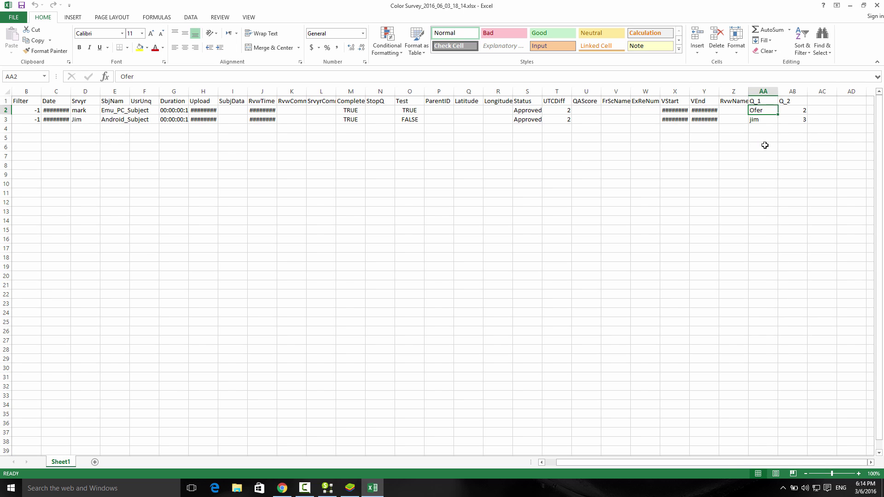
{"action": "left_click", "coordinate": [764, 121]}
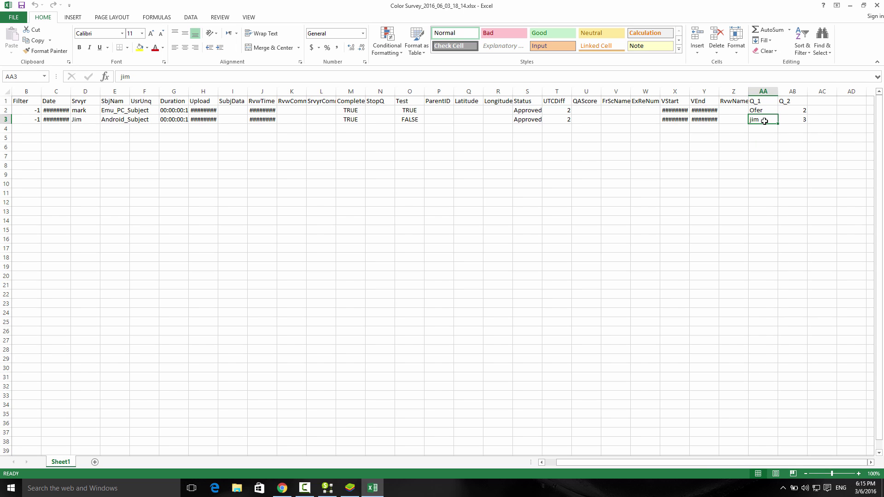
{"action": "left_click", "coordinate": [786, 109]}
{"action": "left_click", "coordinate": [789, 118]}
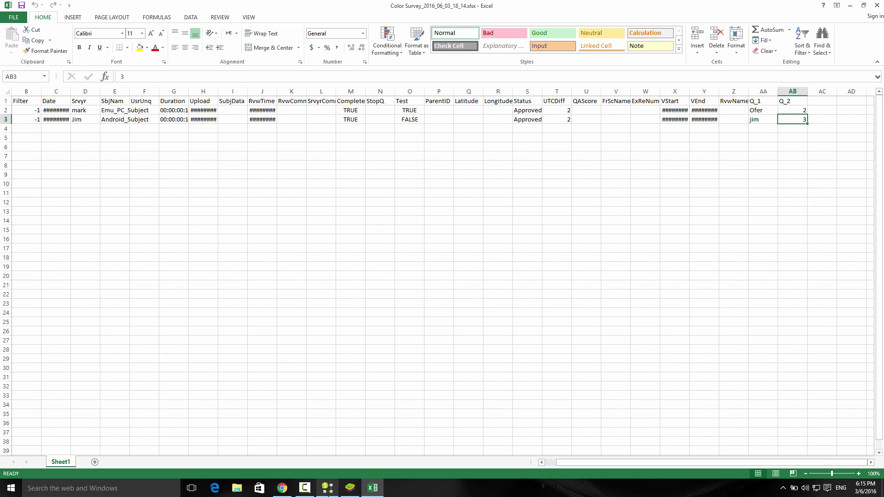
In the Color Survey designer, tick Export Answers as text on question Q_2's Variables tab.
{"action": "left_click", "coordinate": [329, 491]}
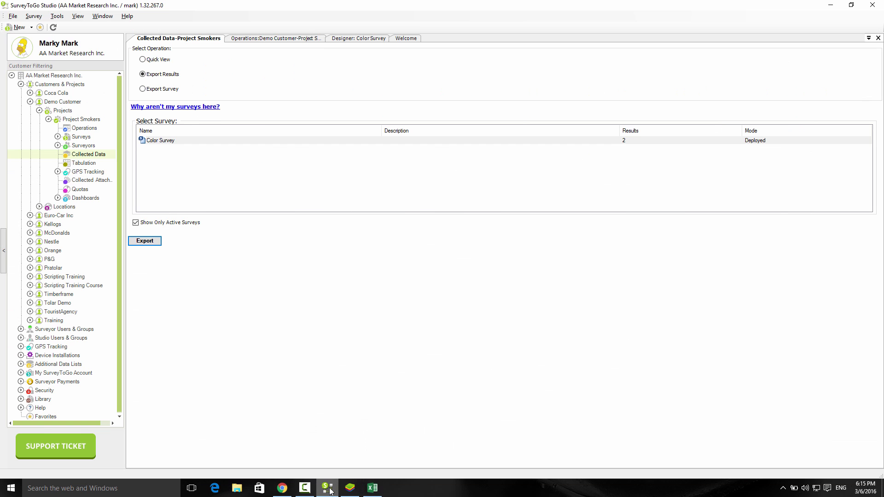
{"action": "left_click", "coordinate": [359, 39]}
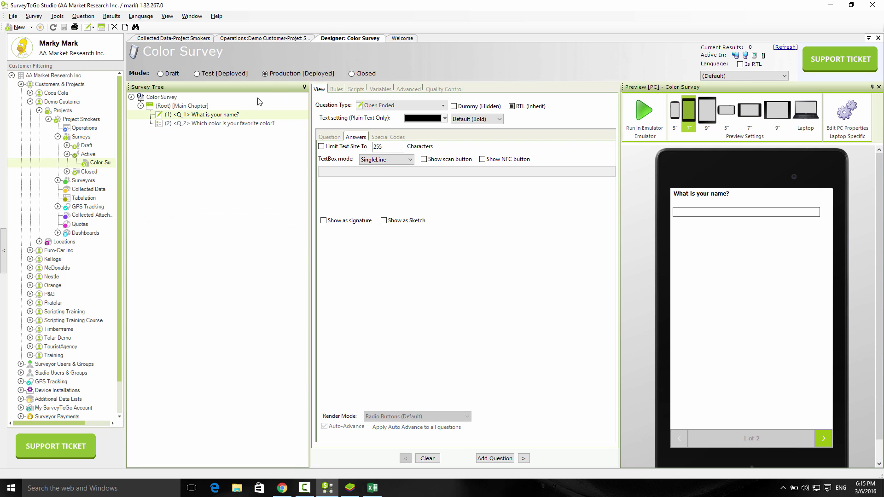
{"action": "left_click", "coordinate": [220, 123]}
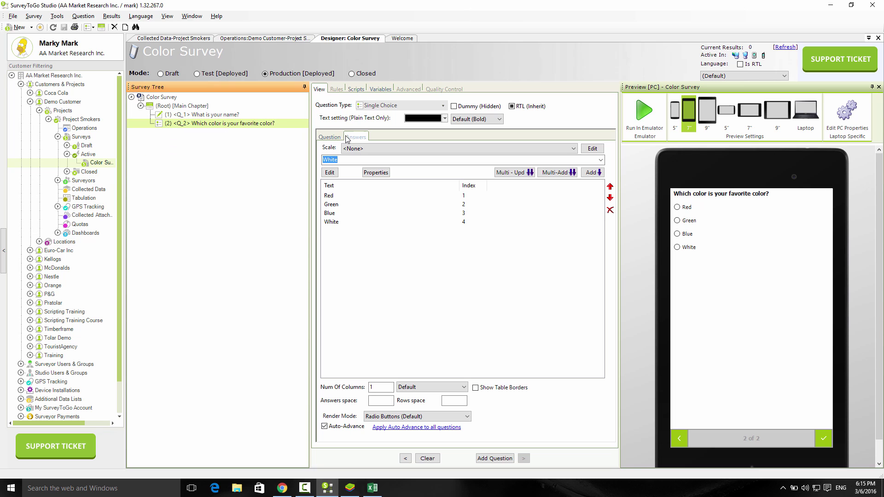
{"action": "left_click", "coordinate": [381, 91]}
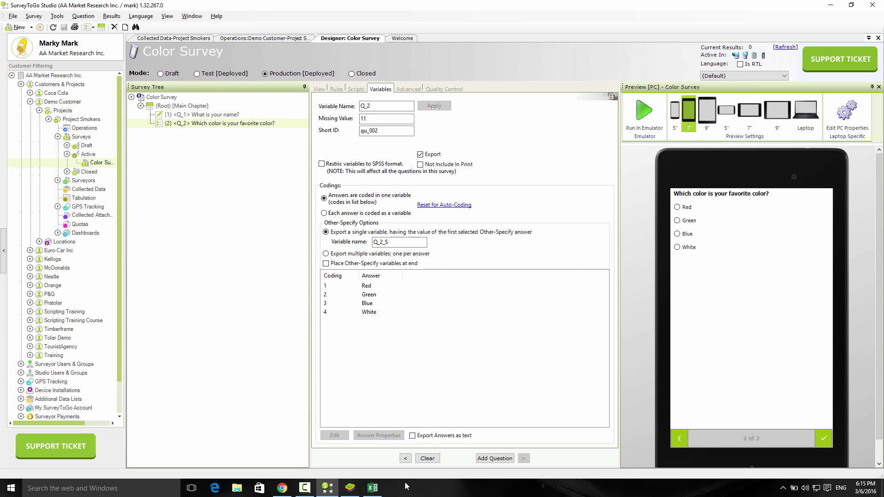
{"action": "left_click", "coordinate": [413, 436]}
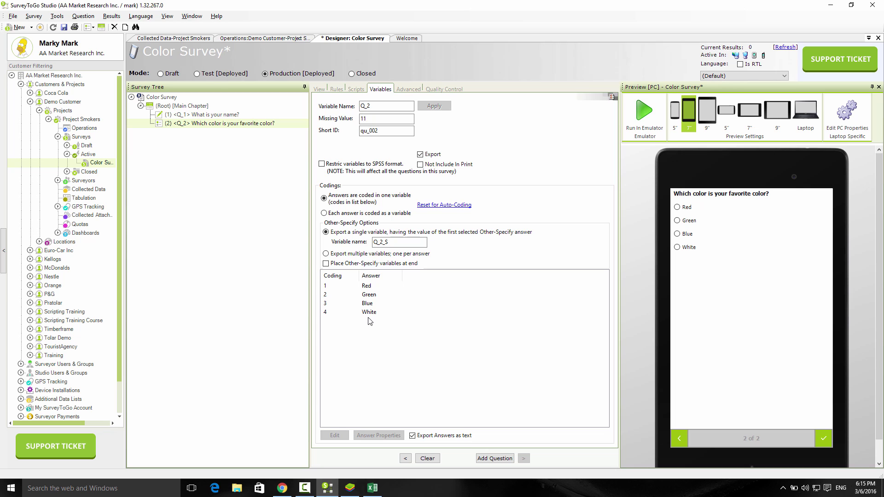
{"action": "left_click", "coordinate": [30, 28]}
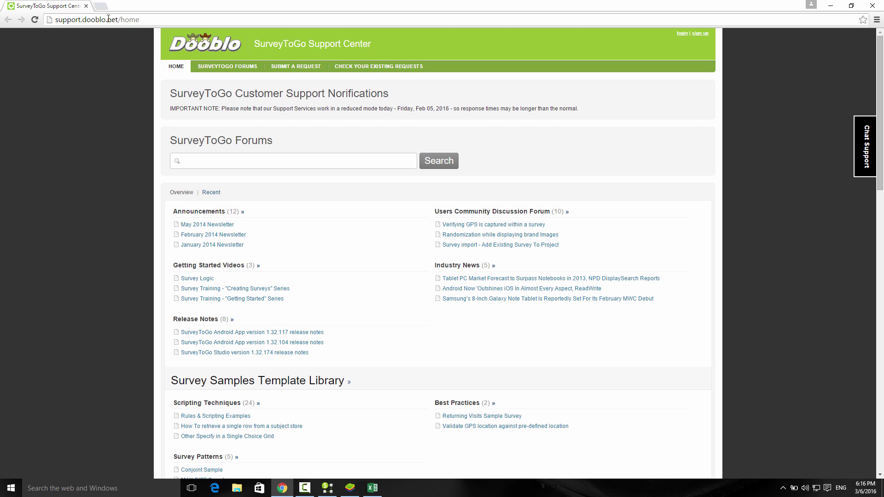
{"action": "left_click", "coordinate": [67, 20]}
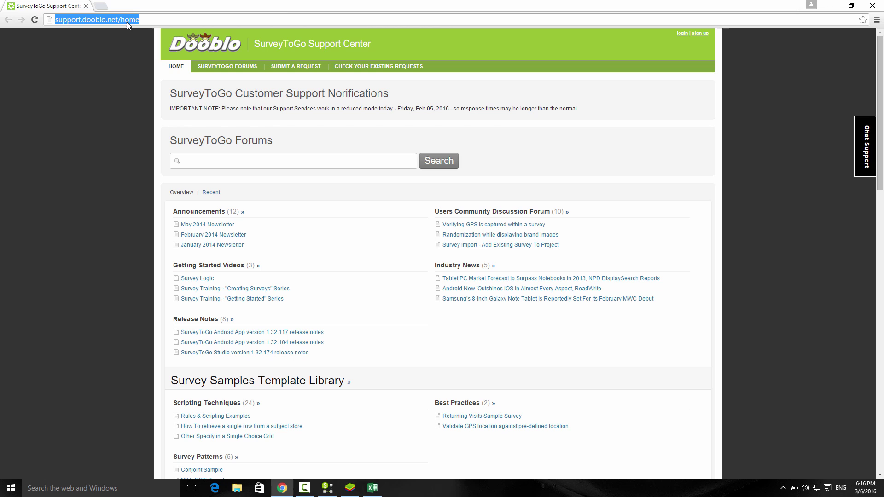
{"action": "left_click", "coordinate": [204, 159]}
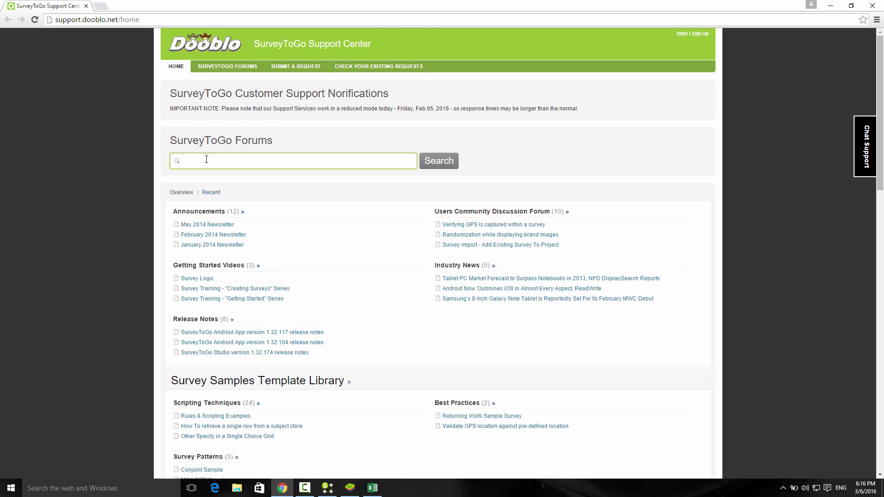